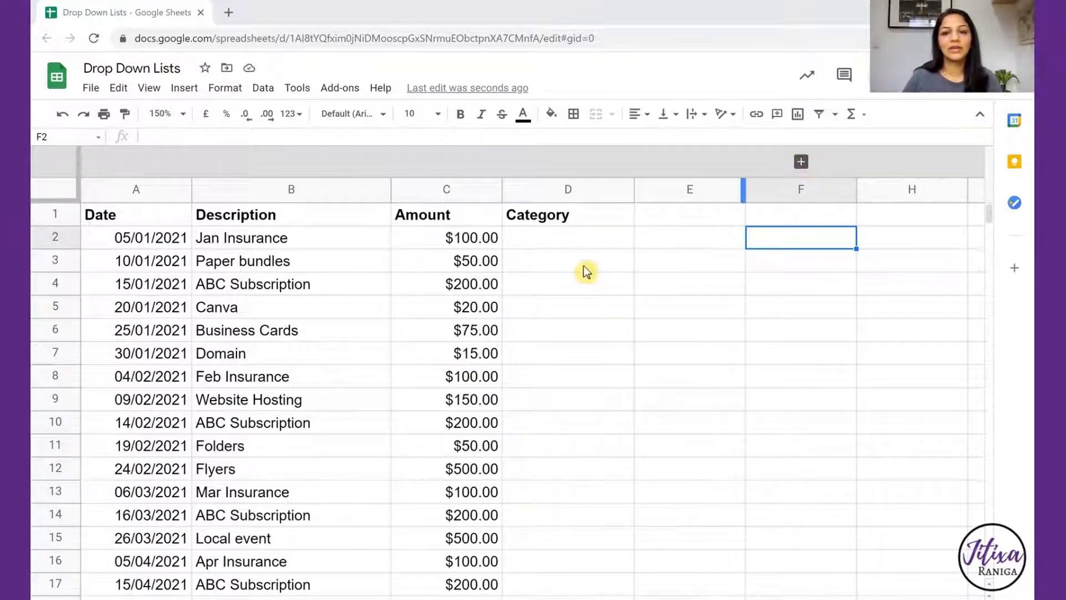
Enter Insurance as the category for Jan Insurance in D2 and Stationery for Paper bundles in D3
{"action": "left_click", "coordinate": [580, 240]}
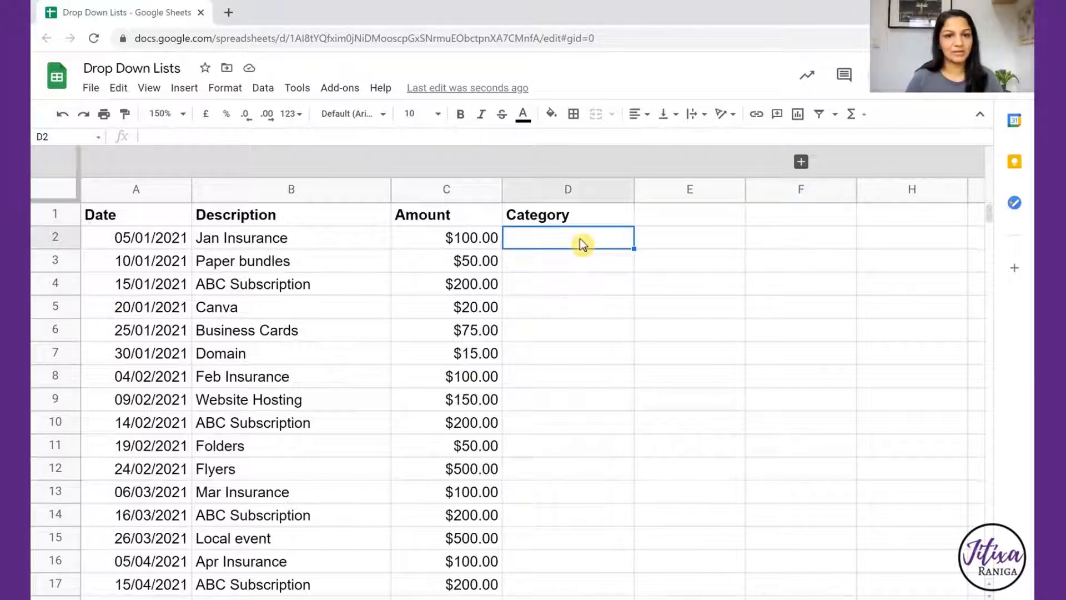
{"action": "type", "text": "Insuran"}
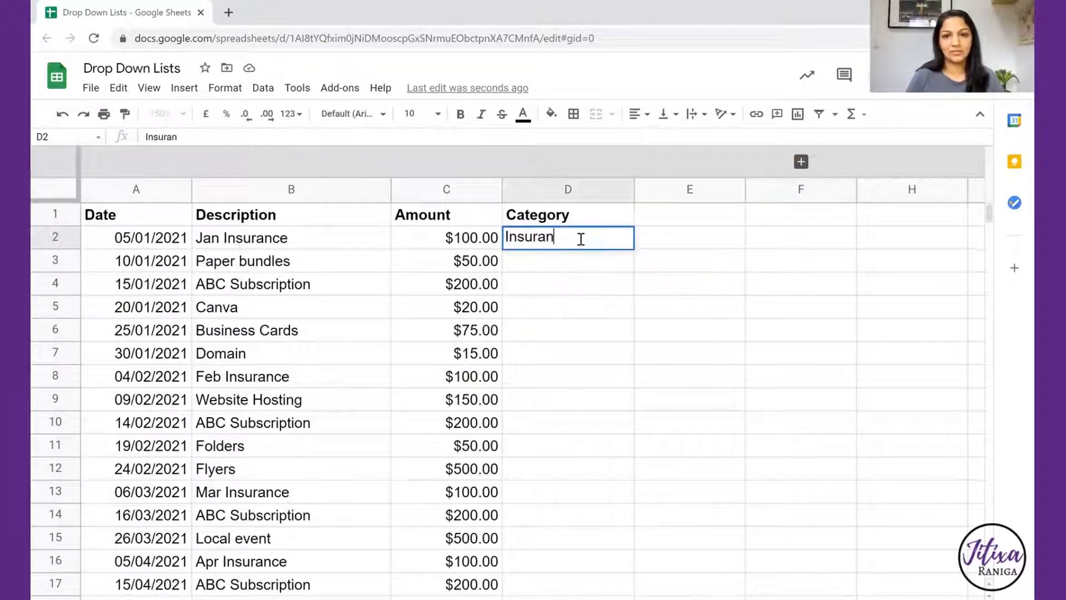
{"action": "type", "text": "ce"}
{"action": "key", "text": "Return"}
{"action": "type", "text": "Stationey"}
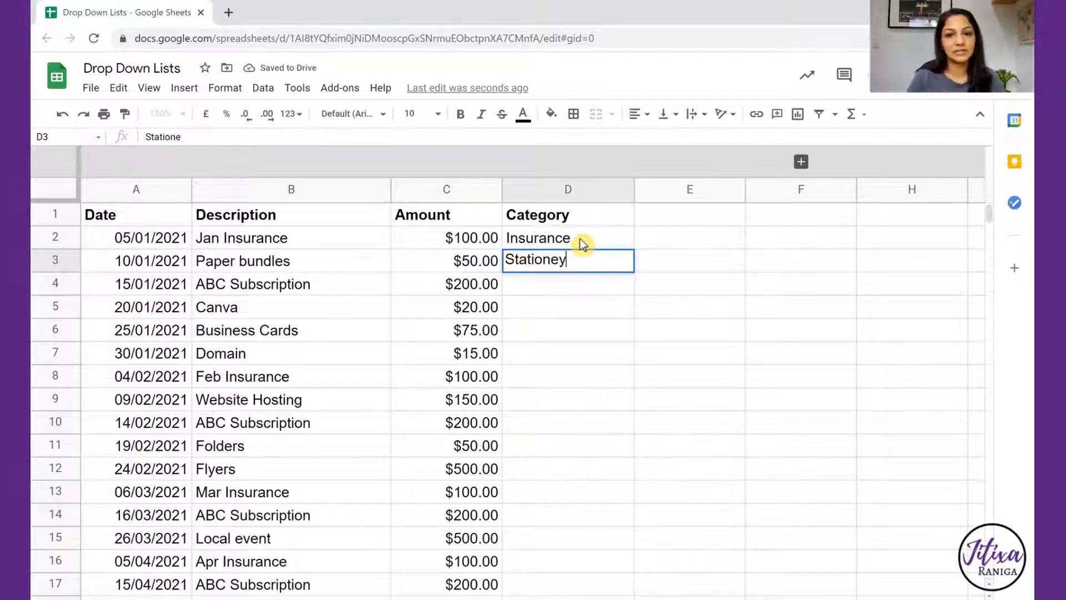
{"action": "key", "text": "BackSpace"}
{"action": "type", "text": "ry"}
{"action": "key", "text": "Return"}
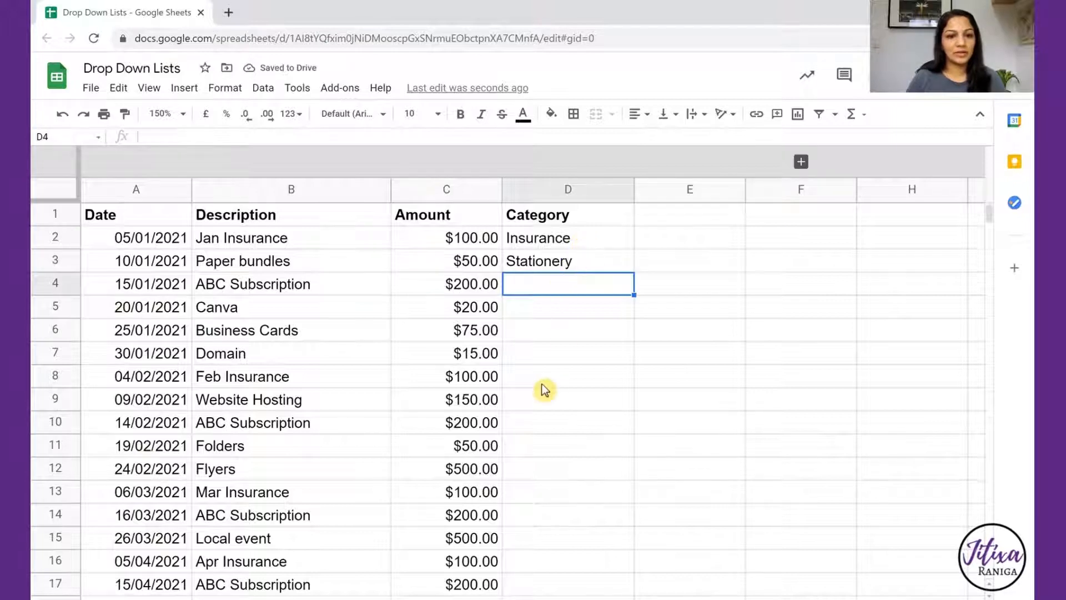
Enter the variant spelling Stationary as the category for the last Paper bundles row in D19
{"action": "scroll", "coordinate": [543, 383], "scroll_direction": "down", "scroll_amount": 2}
{"action": "left_click", "coordinate": [531, 539]}
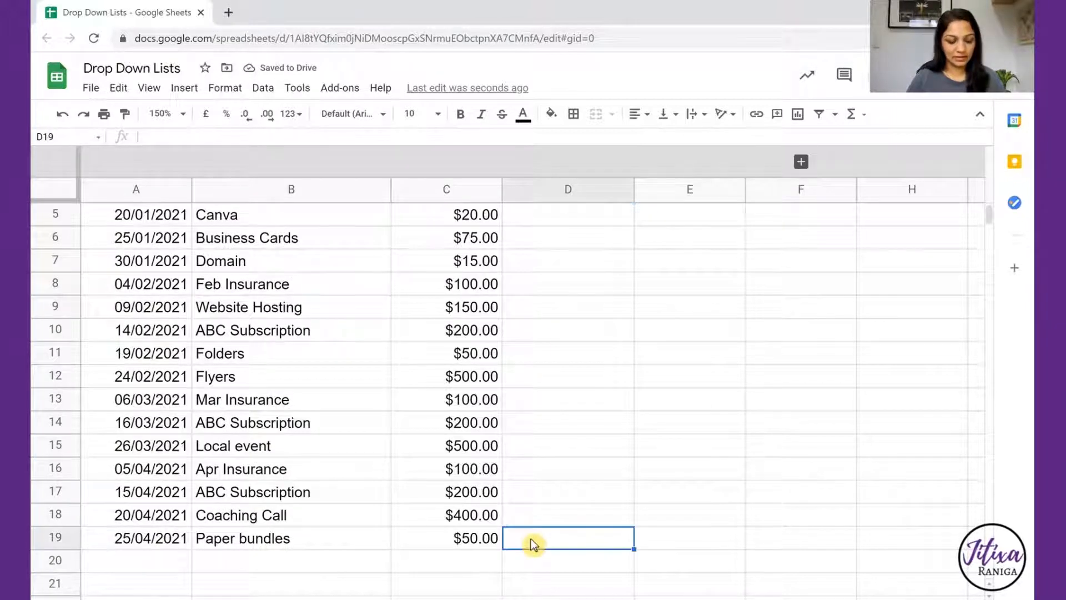
{"action": "type", "text": "Stat"}
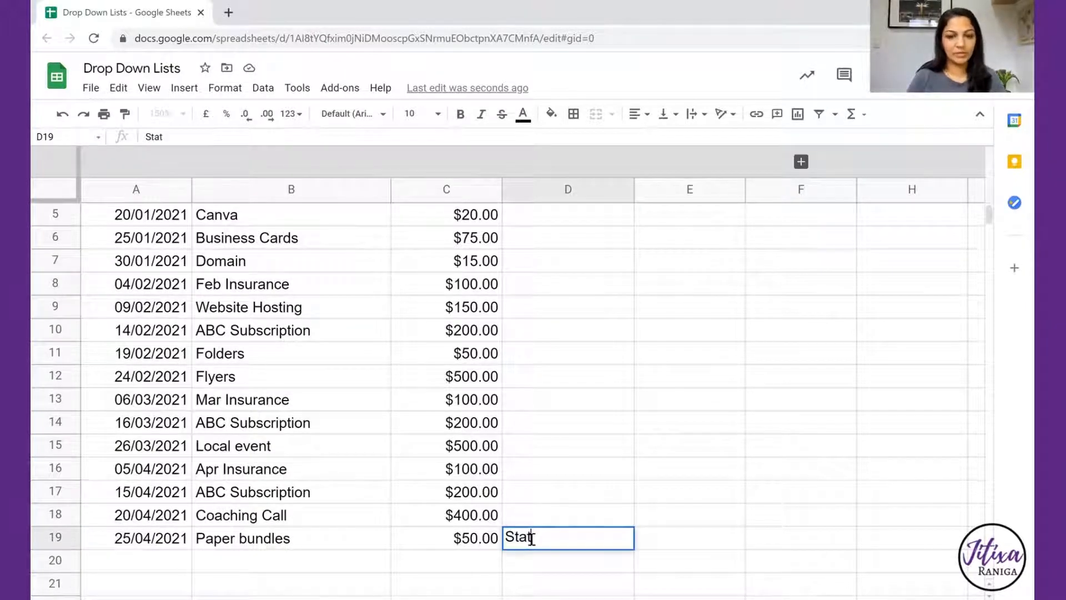
{"action": "type", "text": "ionary"}
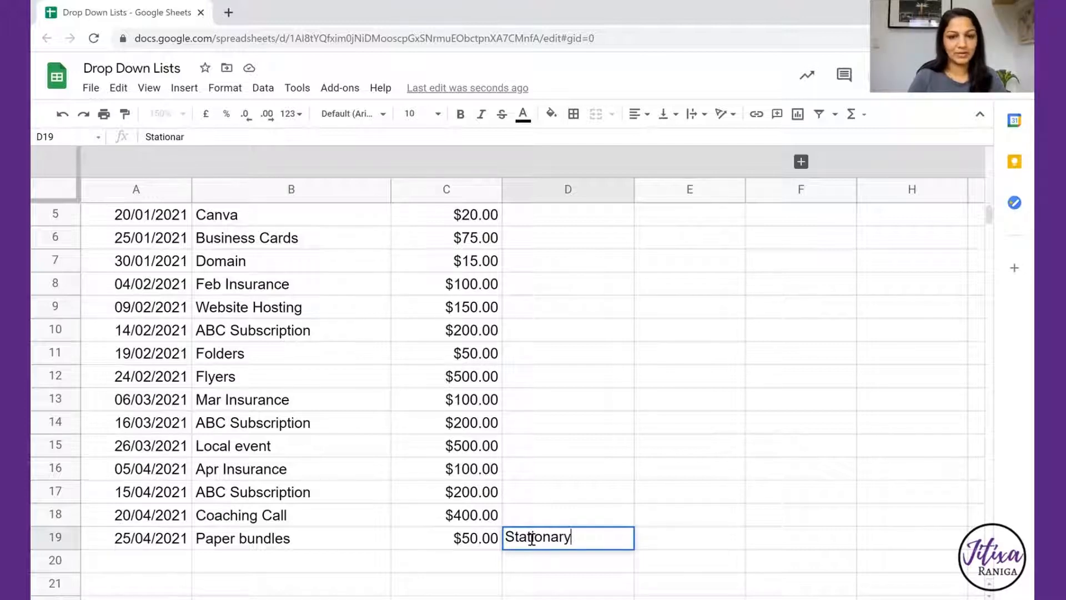
{"action": "key", "text": "Return"}
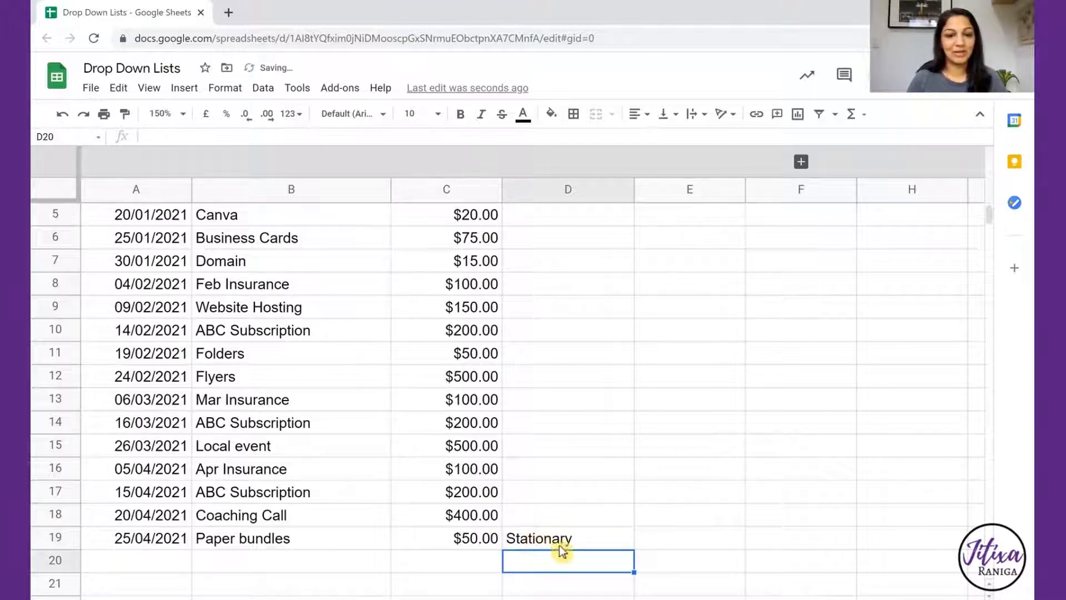
Categorise the ABC Subscription rows inconsistently, with Members in D17 and Membership in D10
{"action": "left_click", "coordinate": [556, 495]}
{"action": "type", "text": "Mem"}
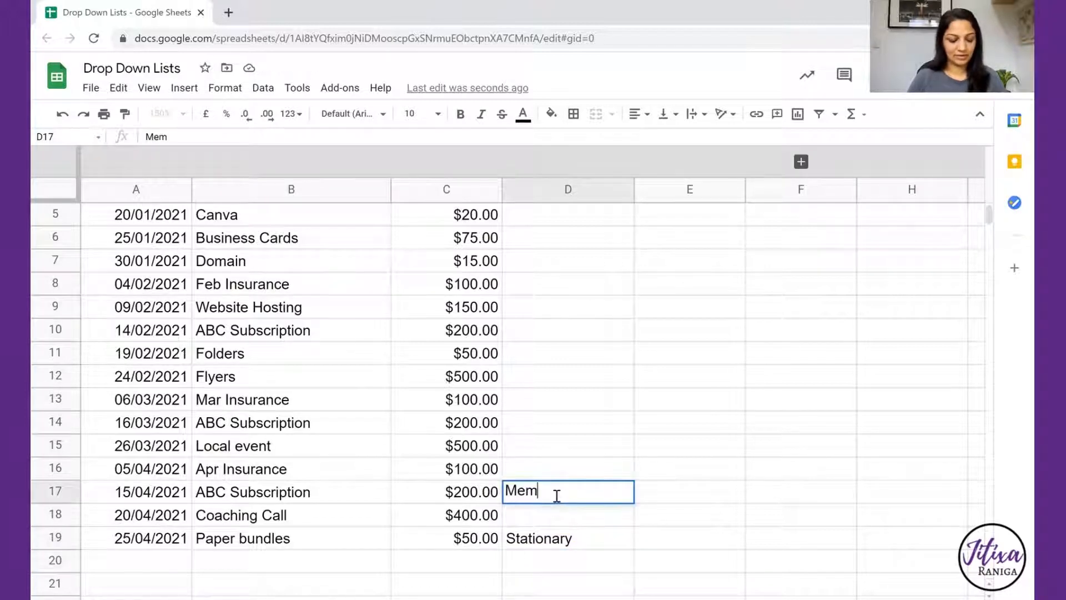
{"action": "type", "text": "bers"}
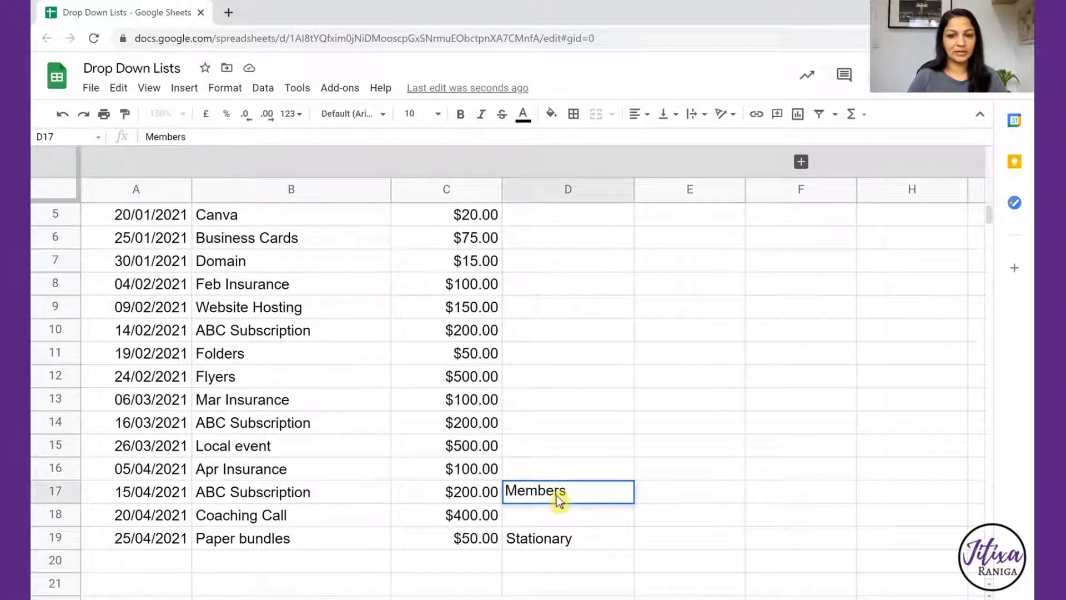
{"action": "key", "text": "Return"}
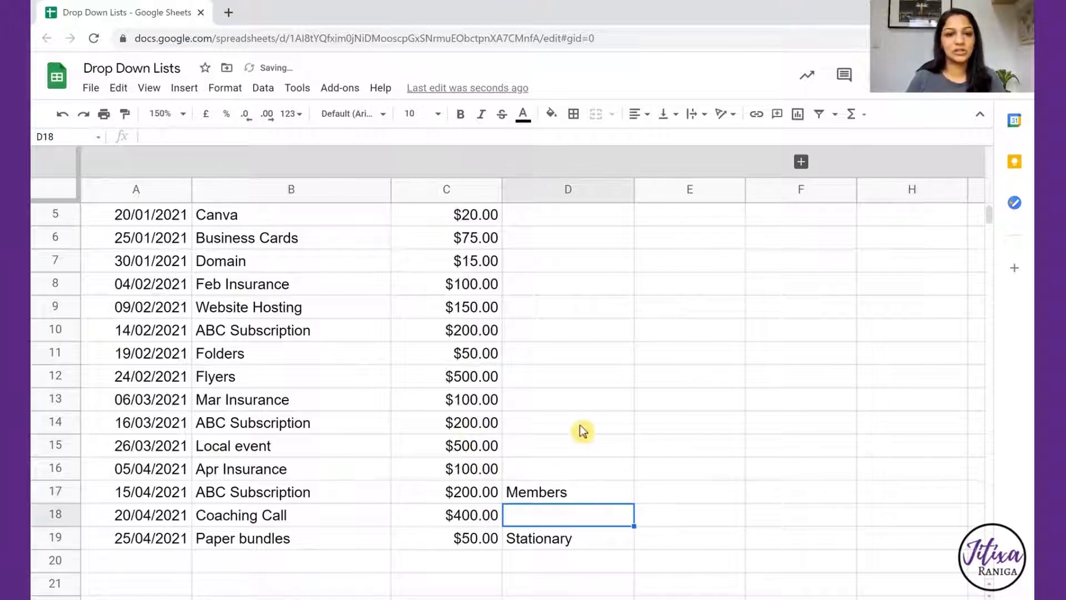
{"action": "left_click", "coordinate": [577, 331]}
{"action": "type", "text": "Membership"}
{"action": "key", "text": "Return"}
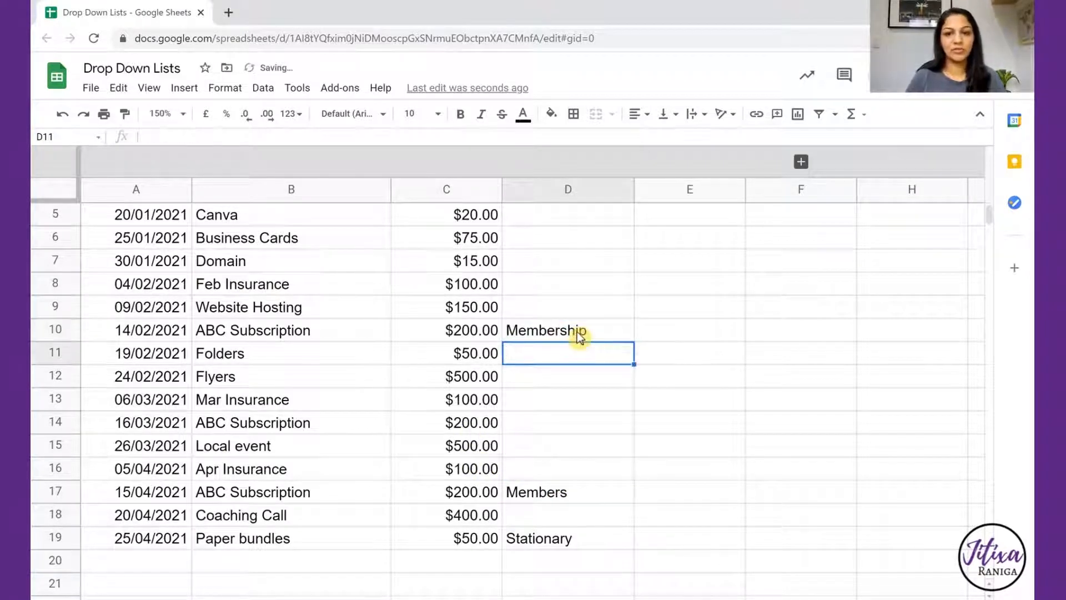
{"action": "left_click", "coordinate": [598, 332]}
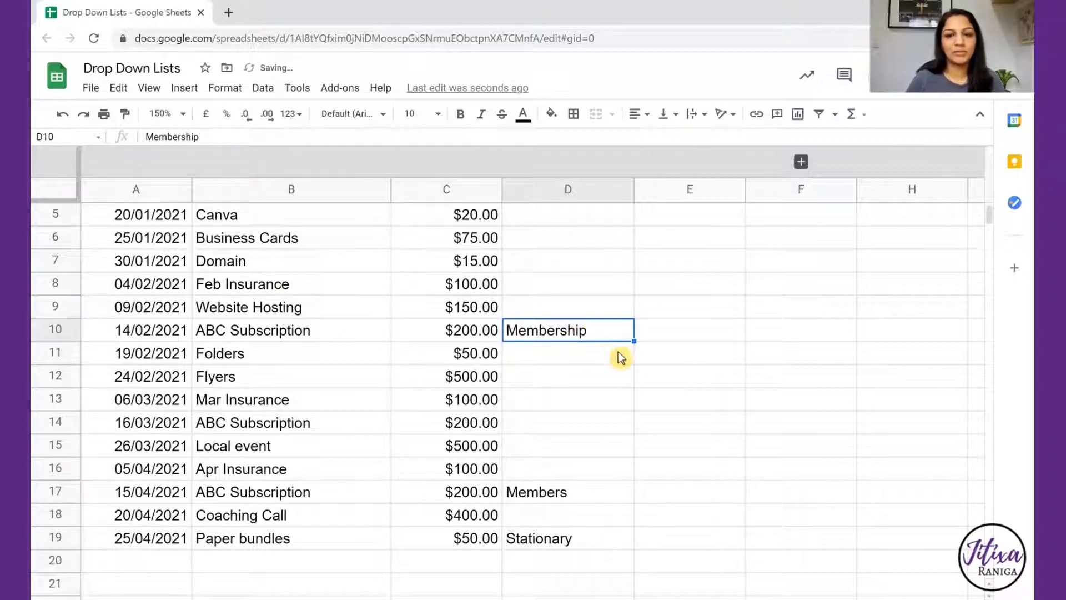
{"action": "left_click", "coordinate": [583, 493]}
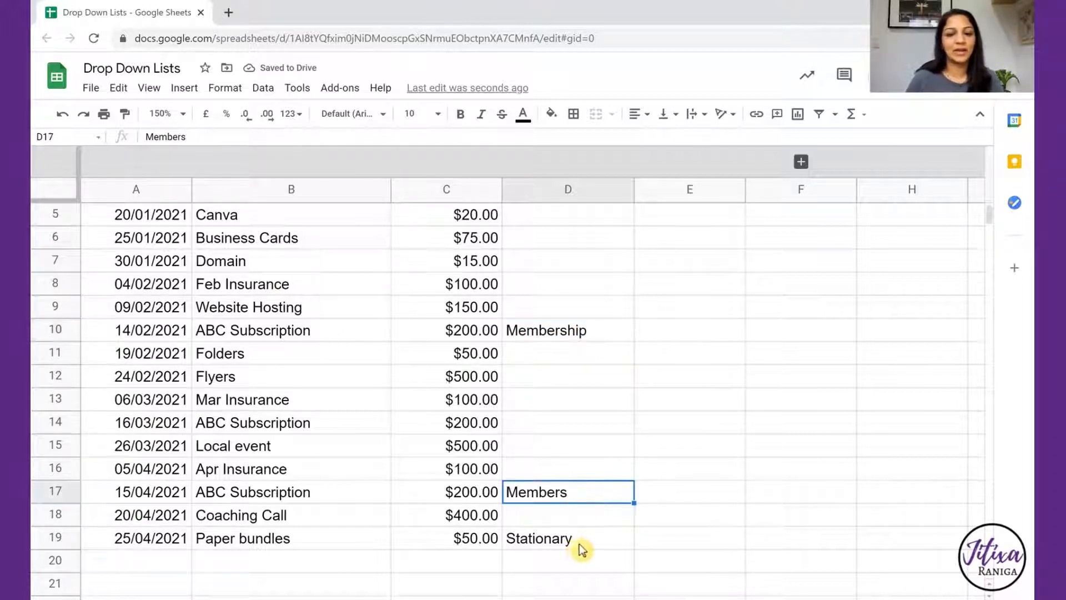
{"action": "left_click", "coordinate": [602, 545]}
{"action": "scroll", "coordinate": [604, 547], "scroll_direction": "up", "scroll_amount": 2}
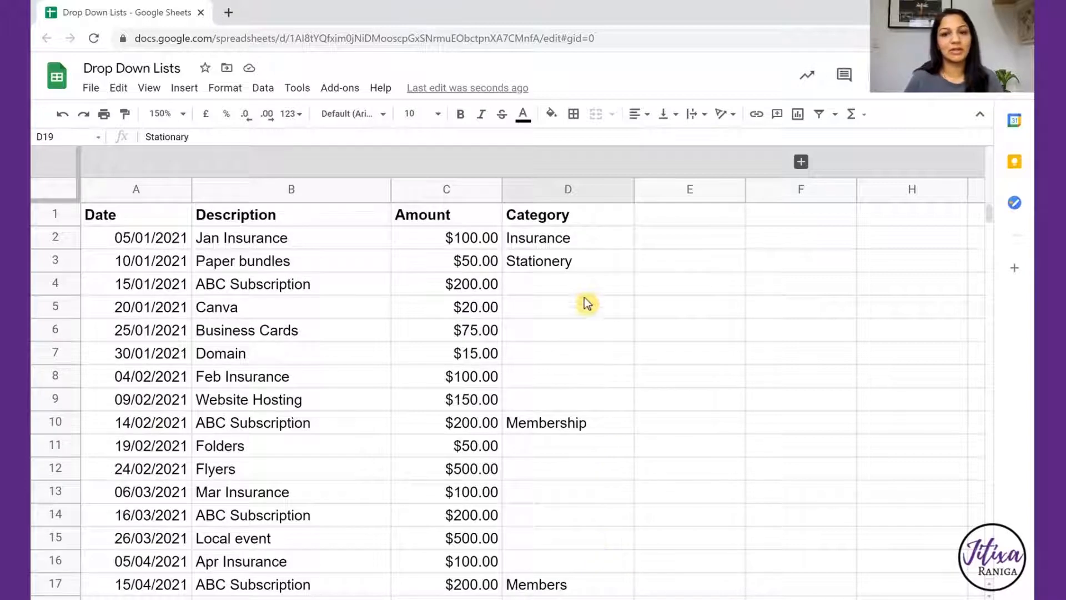
{"action": "left_click", "coordinate": [584, 266]}
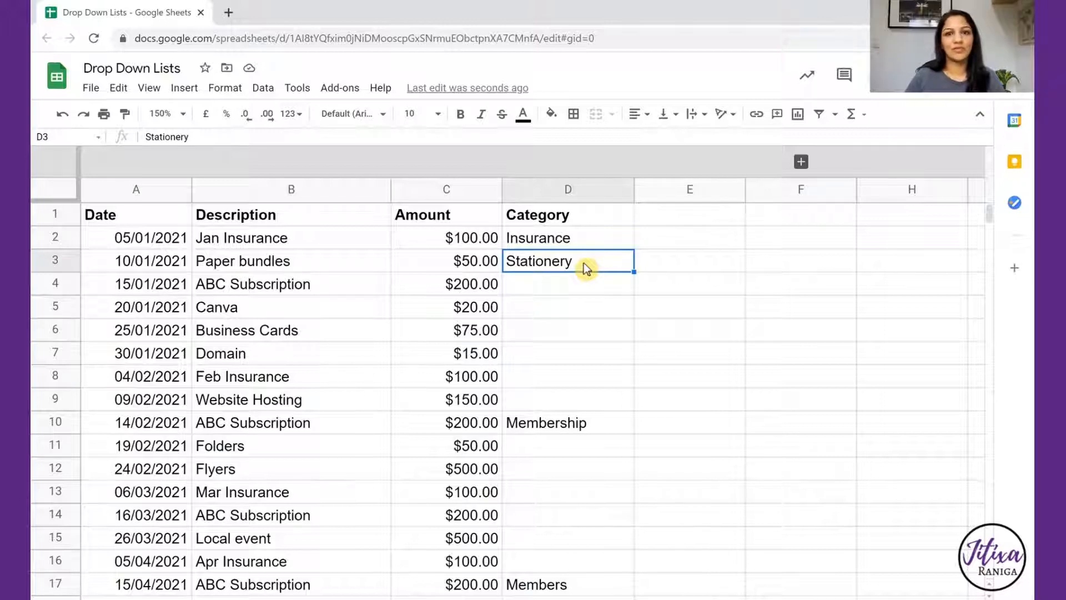
Clear all the manually entered categories in the Category column, from D2 down to D19
{"action": "left_click_drag", "start_coordinate": [575, 238], "coordinate": [560, 590]}
{"action": "scroll", "coordinate": [559, 567], "scroll_direction": "down", "scroll_amount": 4}
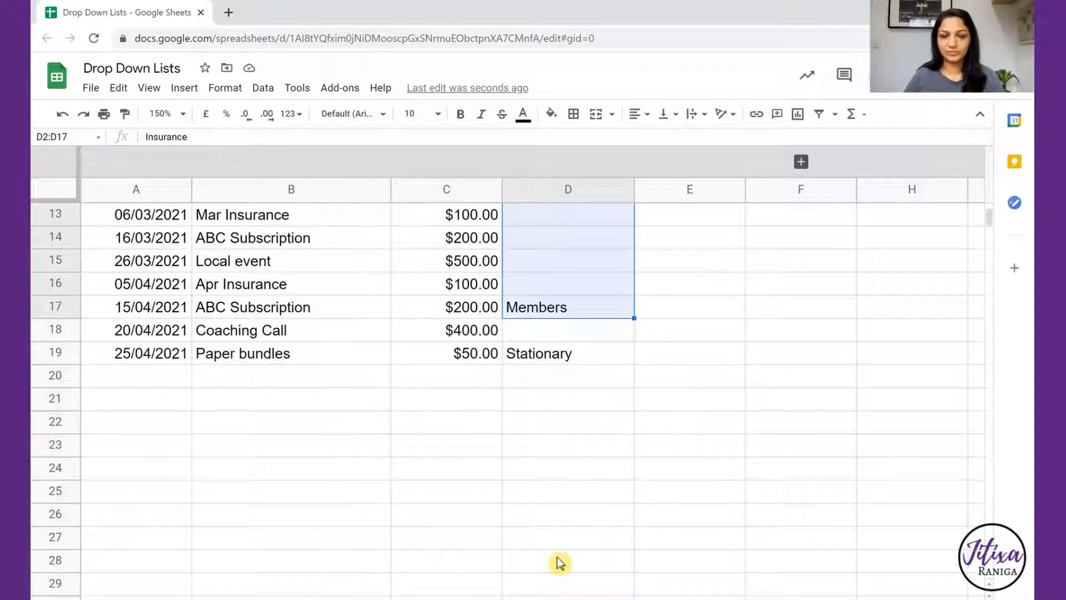
{"action": "key", "text": "Delete"}
{"action": "left_click", "coordinate": [572, 367]}
{"action": "scroll", "coordinate": [575, 389], "scroll_direction": "up", "scroll_amount": 4}
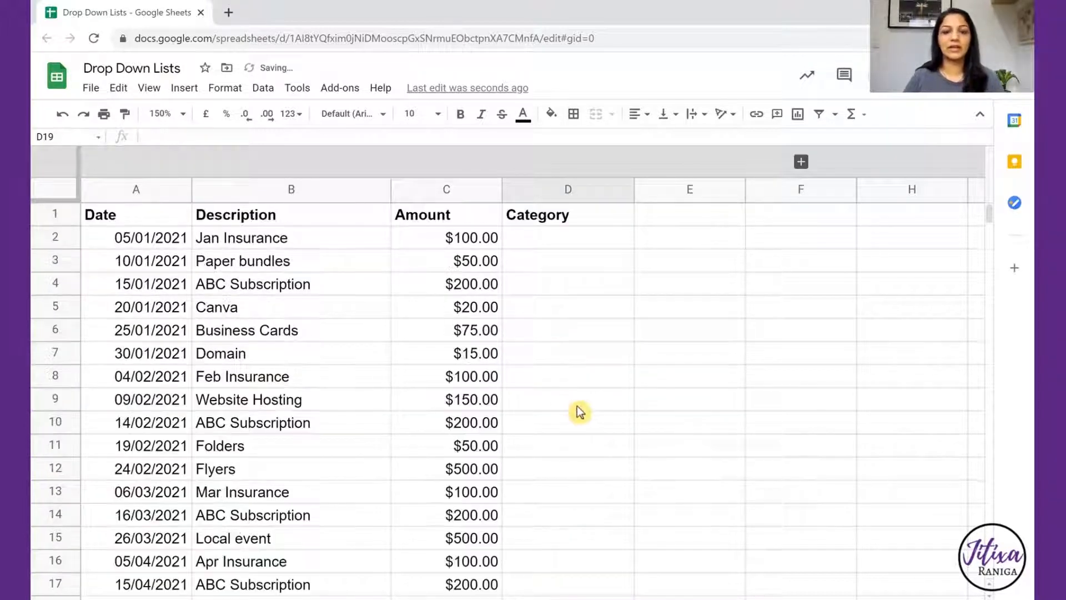
Expand the collapsed column group to show the list of categories in column G
{"action": "left_click", "coordinate": [565, 238]}
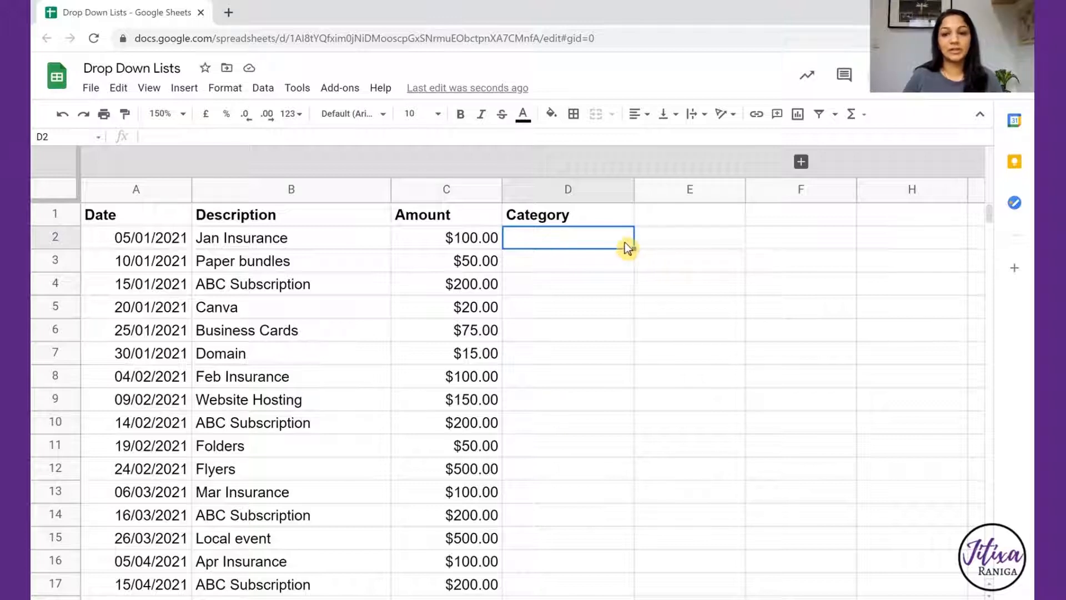
{"action": "left_click", "coordinate": [801, 163]}
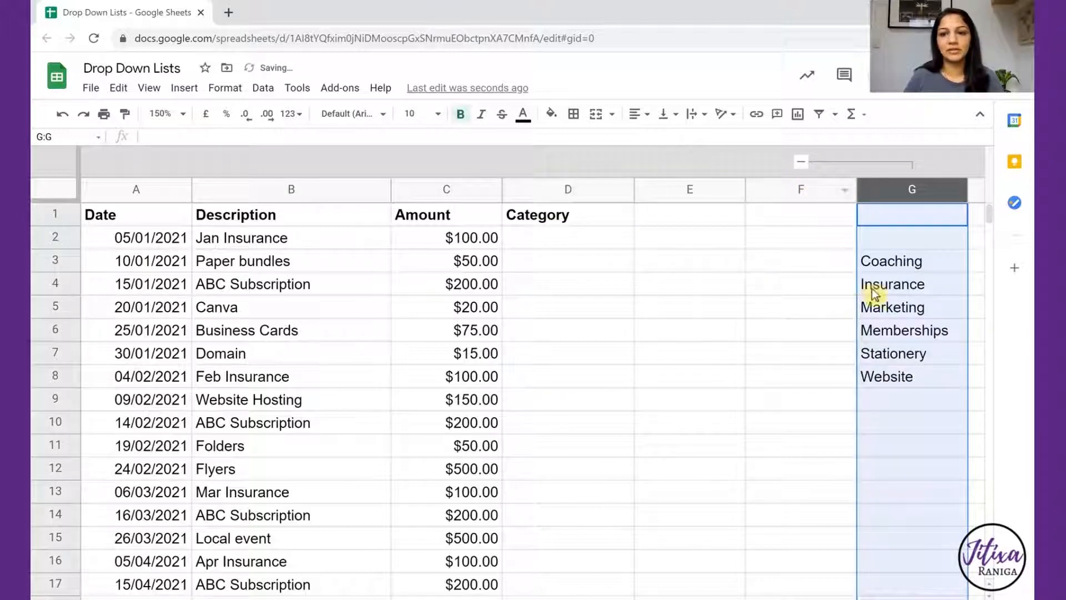
{"action": "left_click", "coordinate": [810, 269]}
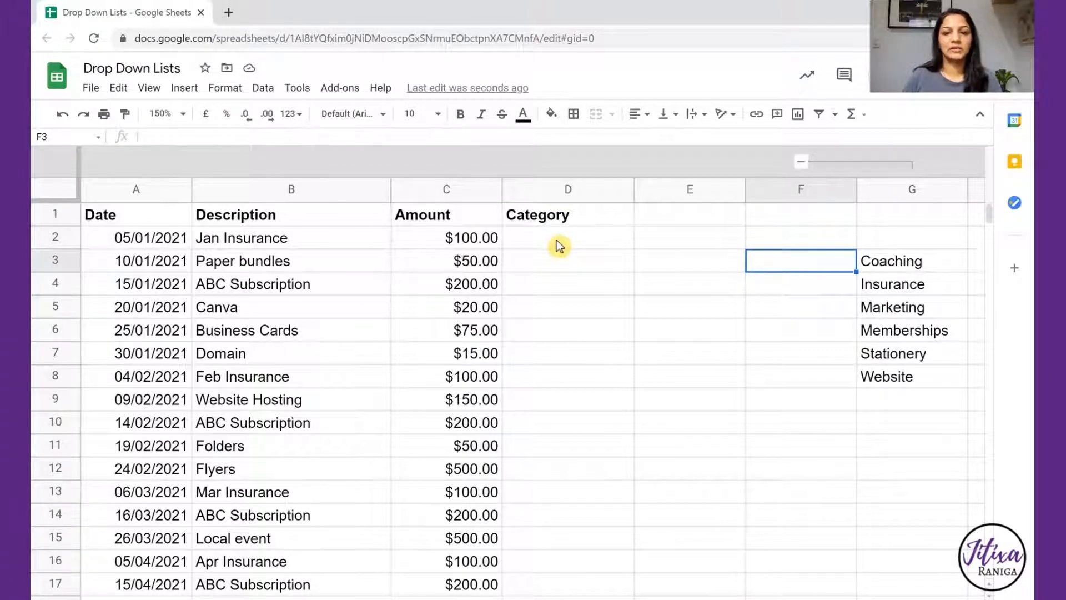
Start a data validation rule for the Category cells D2:D19 with the List from a range criterion
{"action": "left_click_drag", "start_coordinate": [557, 240], "coordinate": [545, 475]}
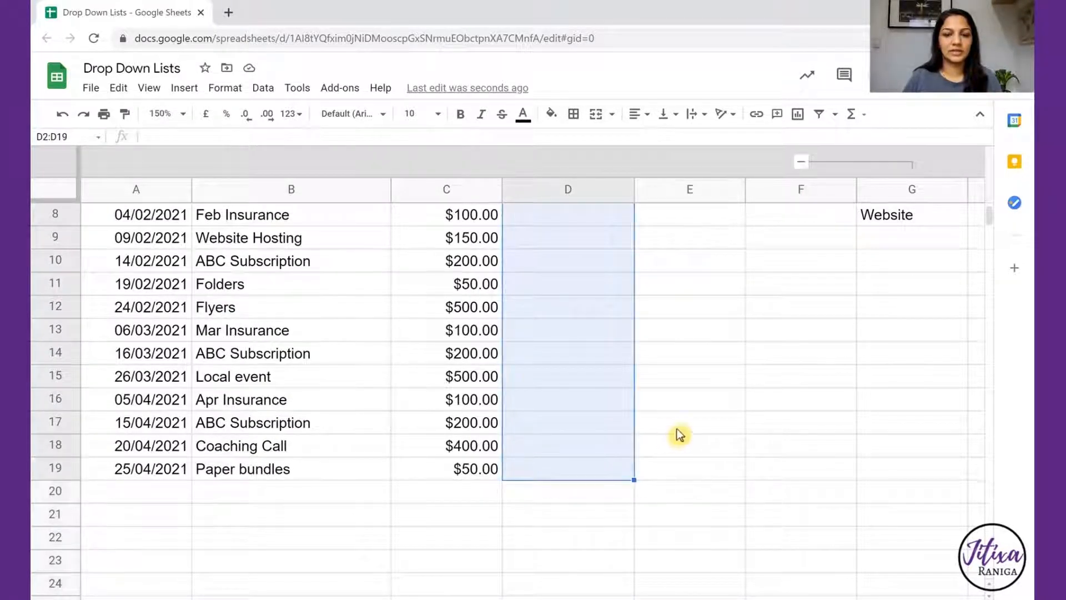
{"action": "scroll", "coordinate": [674, 431], "scroll_direction": "up", "scroll_amount": 1}
{"action": "scroll", "coordinate": [677, 426], "scroll_direction": "up", "scroll_amount": 1}
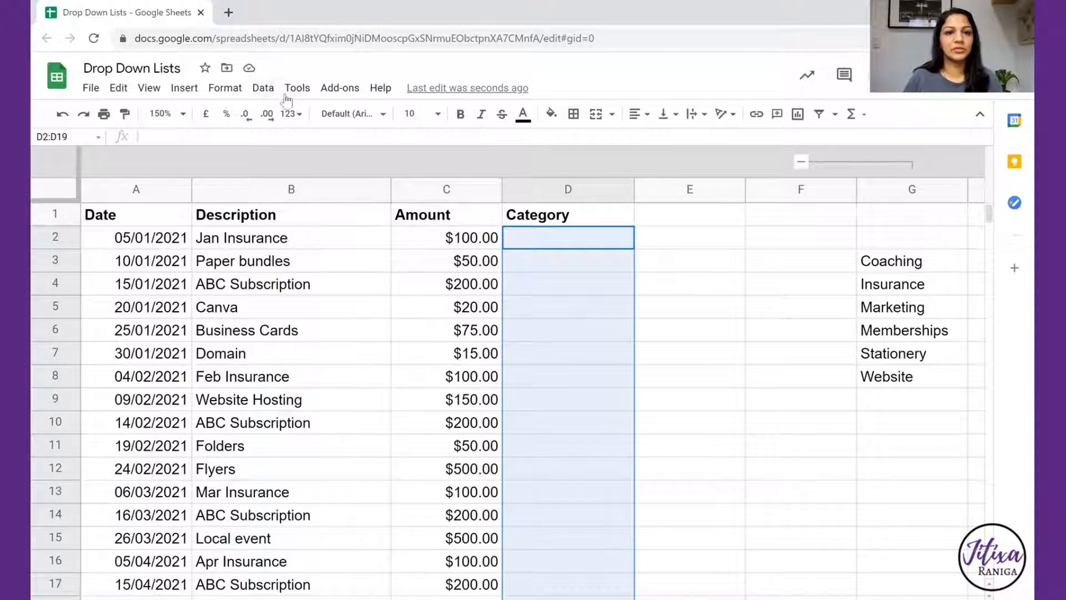
{"action": "left_click", "coordinate": [264, 89]}
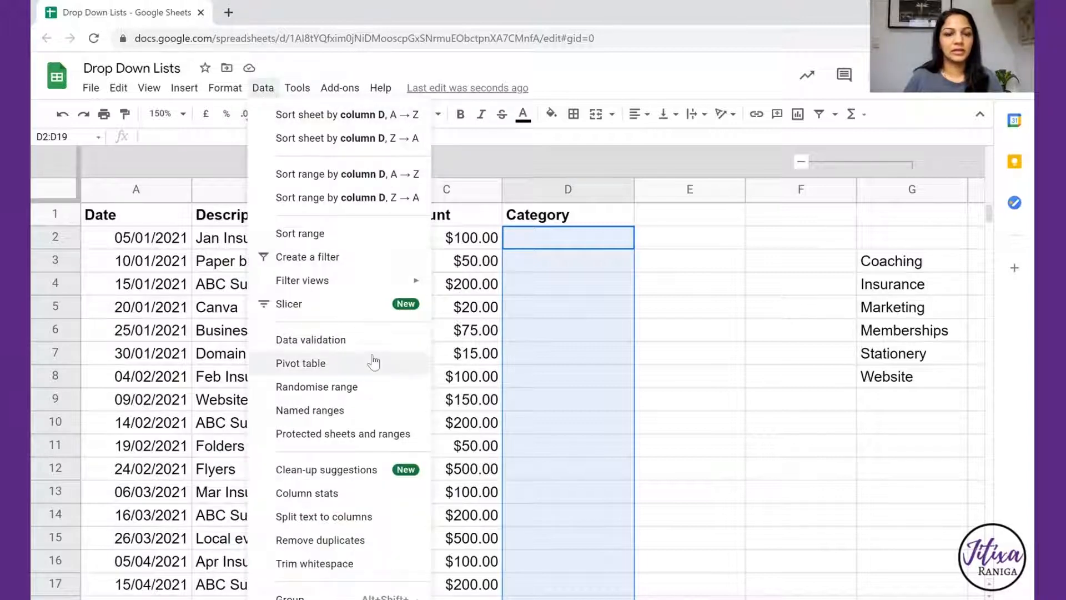
{"action": "left_click", "coordinate": [387, 343]}
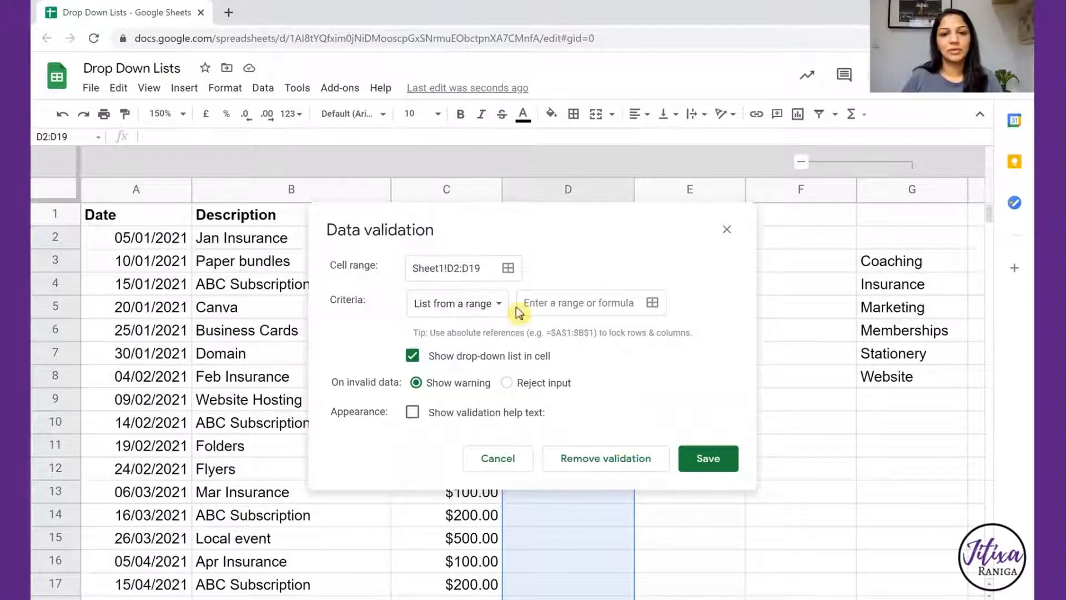
{"action": "left_click", "coordinate": [499, 303]}
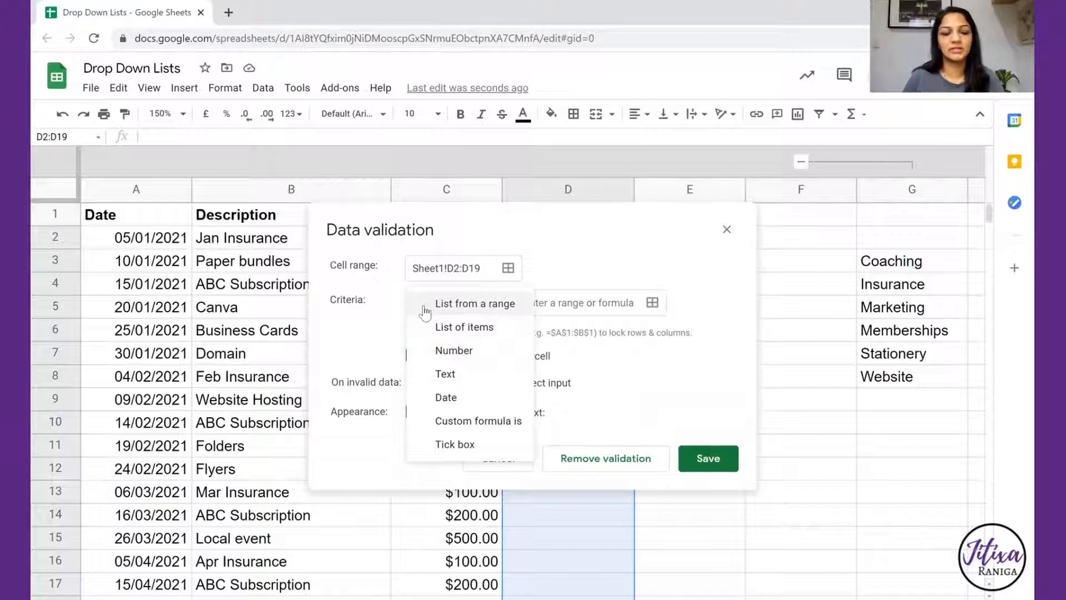
{"action": "left_click", "coordinate": [425, 309]}
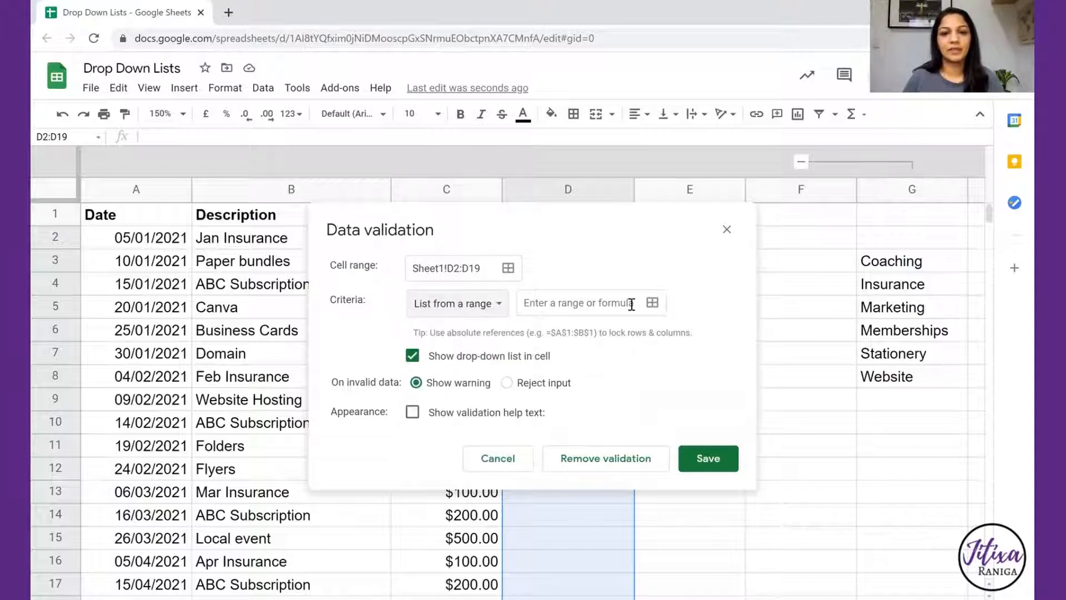
Choose the category list in G3:G8 as the source range for the validation rule
{"action": "left_click", "coordinate": [653, 305]}
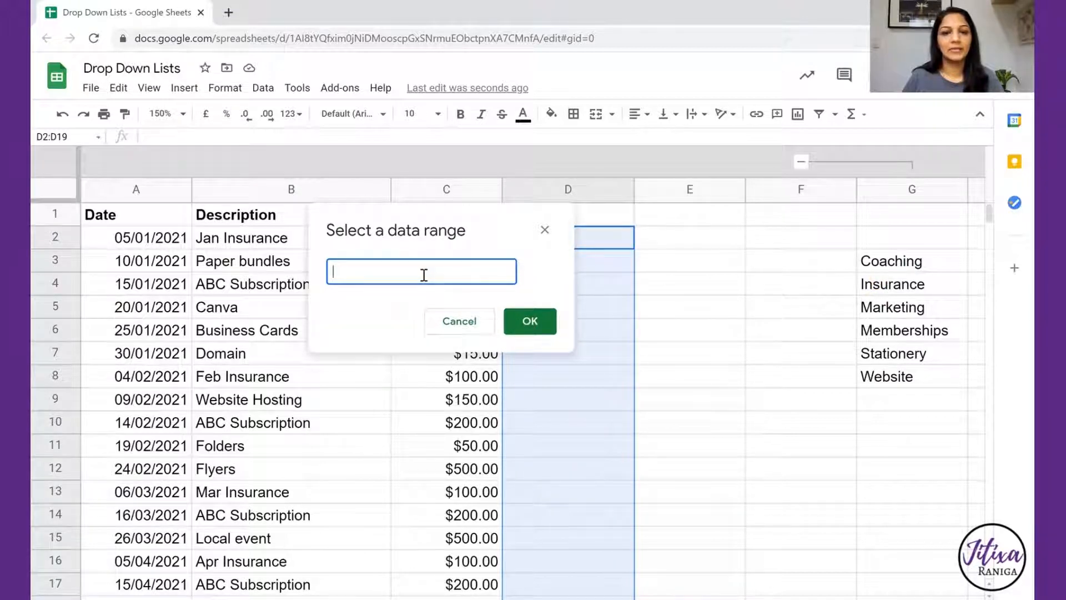
{"action": "left_click", "coordinate": [905, 266]}
{"action": "left_click_drag", "start_coordinate": [908, 340], "coordinate": [905, 379]}
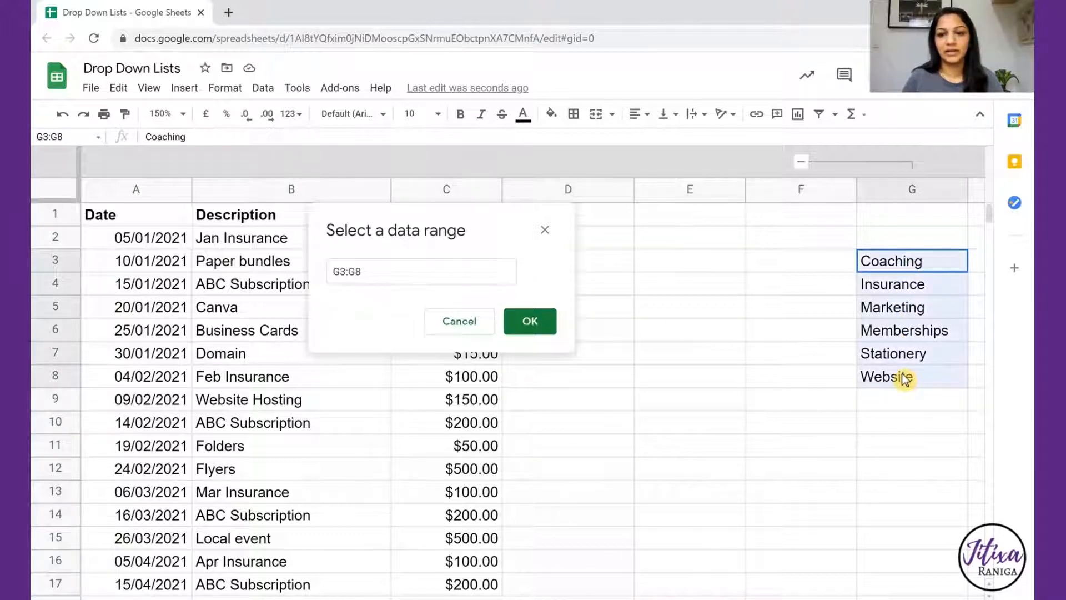
{"action": "left_click", "coordinate": [530, 322]}
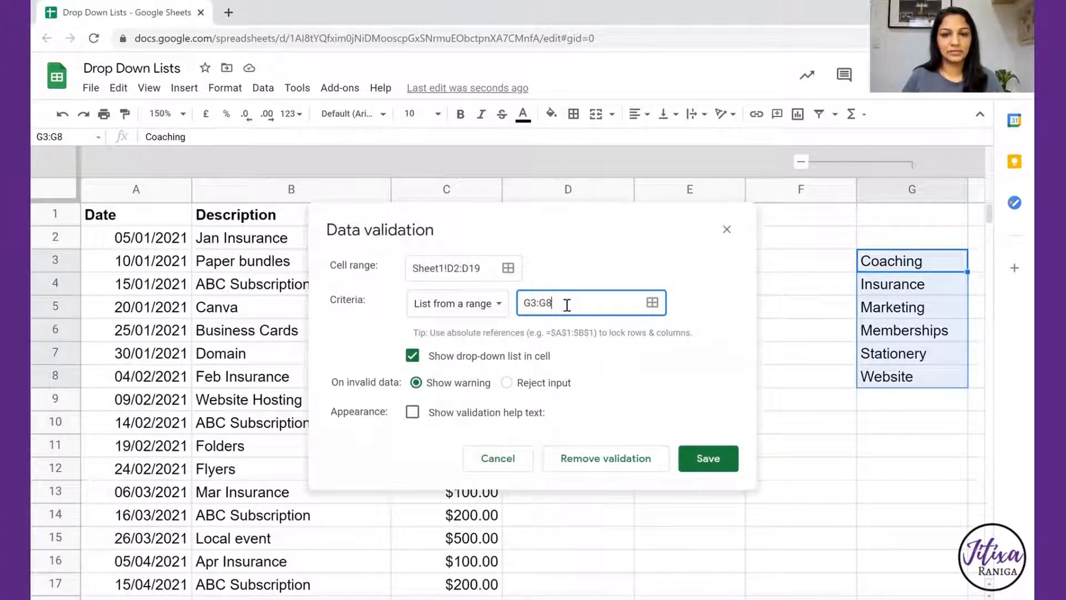
Make the source range absolute as $G$3:$G$8 and save the data validation rule
{"action": "left_click", "coordinate": [529, 304]}
{"action": "type", "text": "$"}
{"action": "left_click", "coordinate": [524, 303]}
{"action": "type", "text": "$"}
{"action": "left_click", "coordinate": [551, 304]}
{"action": "type", "text": "$G$"}
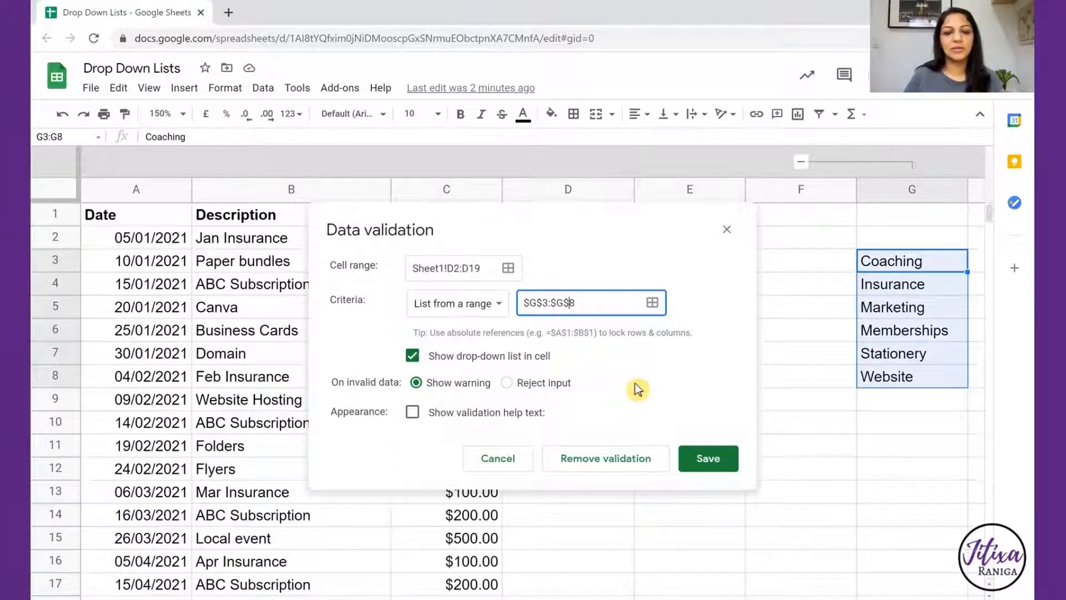
{"action": "left_click", "coordinate": [718, 465]}
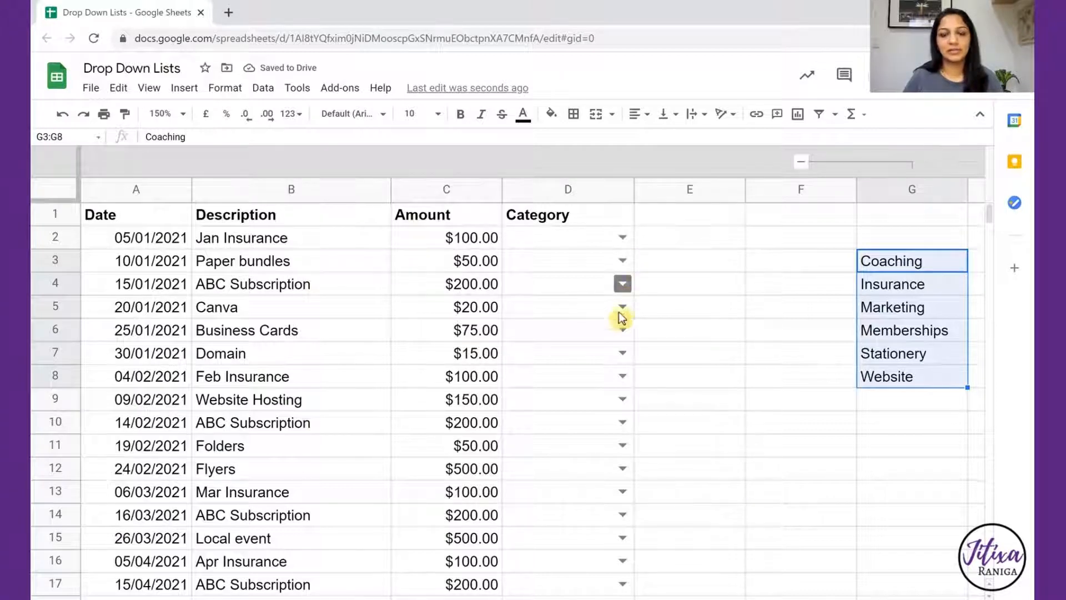
Check the drop-downs down the Category column and view the options offered for D2
{"action": "scroll", "coordinate": [671, 486], "scroll_direction": "down", "scroll_amount": 4}
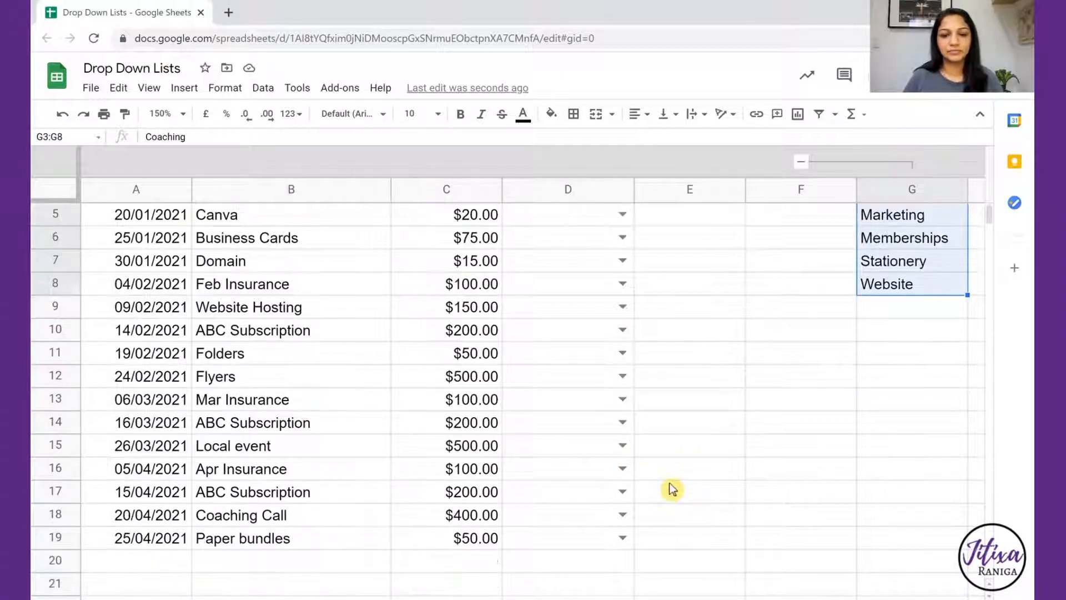
{"action": "scroll", "coordinate": [670, 485], "scroll_direction": "up", "scroll_amount": 4}
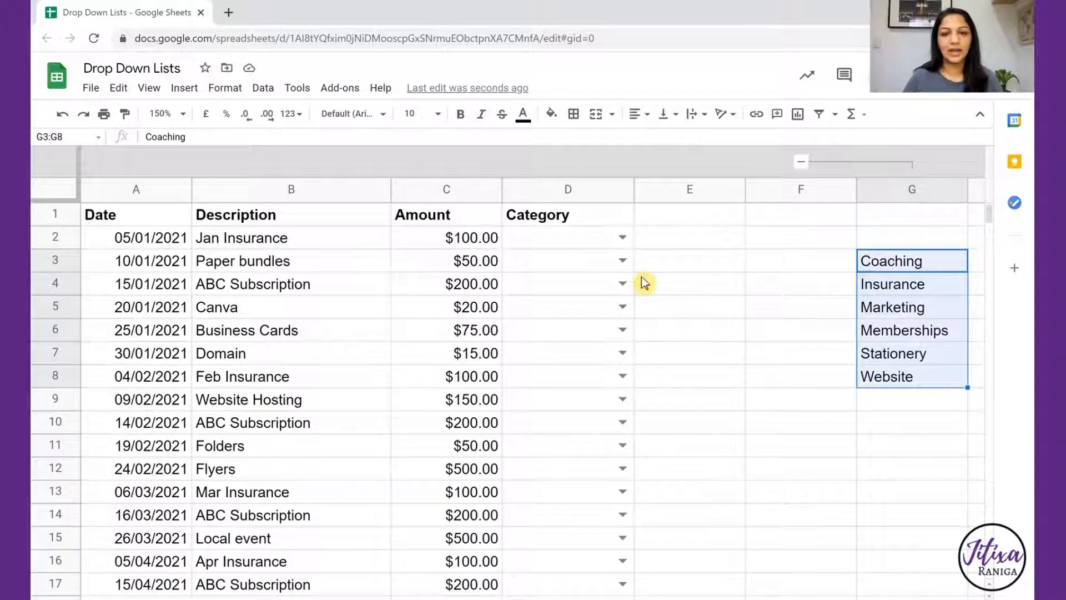
{"action": "left_click", "coordinate": [622, 237]}
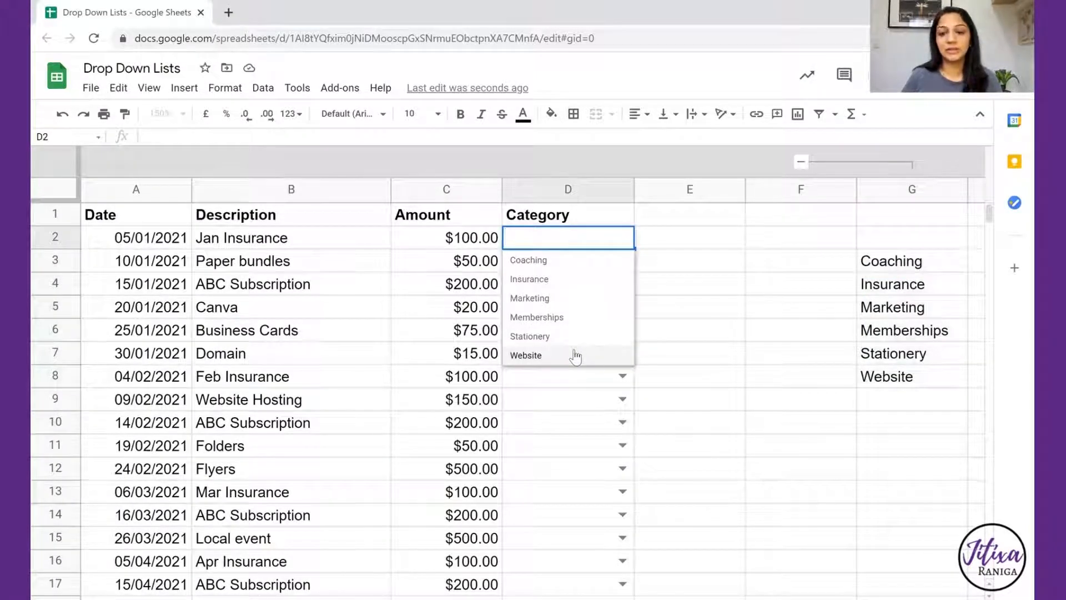
{"action": "left_click", "coordinate": [700, 232]}
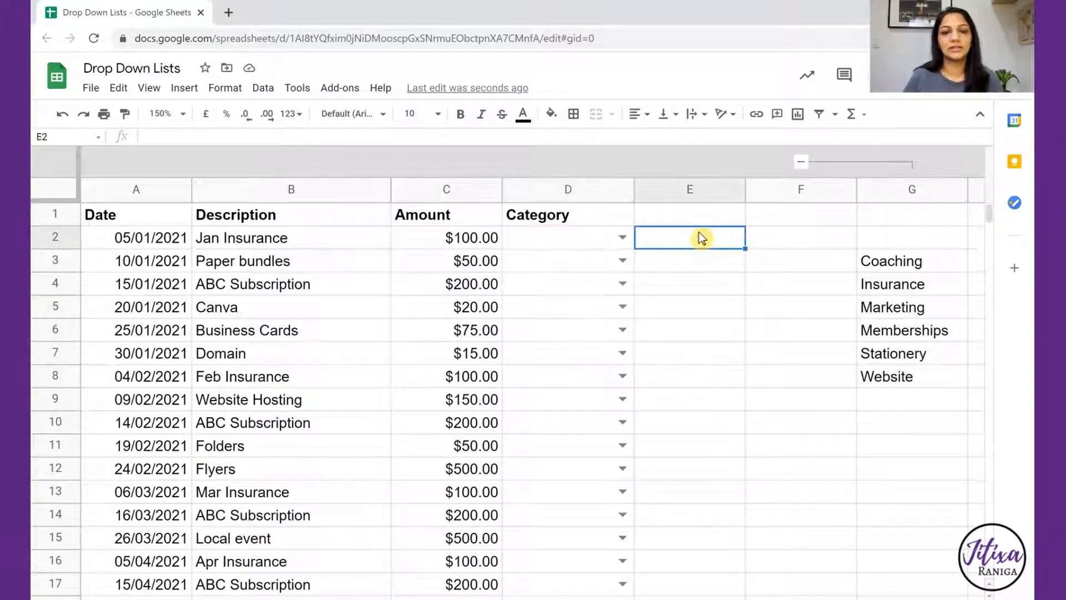
Pick Insurance for Jan Insurance in D2, Stationery for Paper bundles in D3 and Memberships for ABC Subscription in D4
{"action": "left_click", "coordinate": [622, 237]}
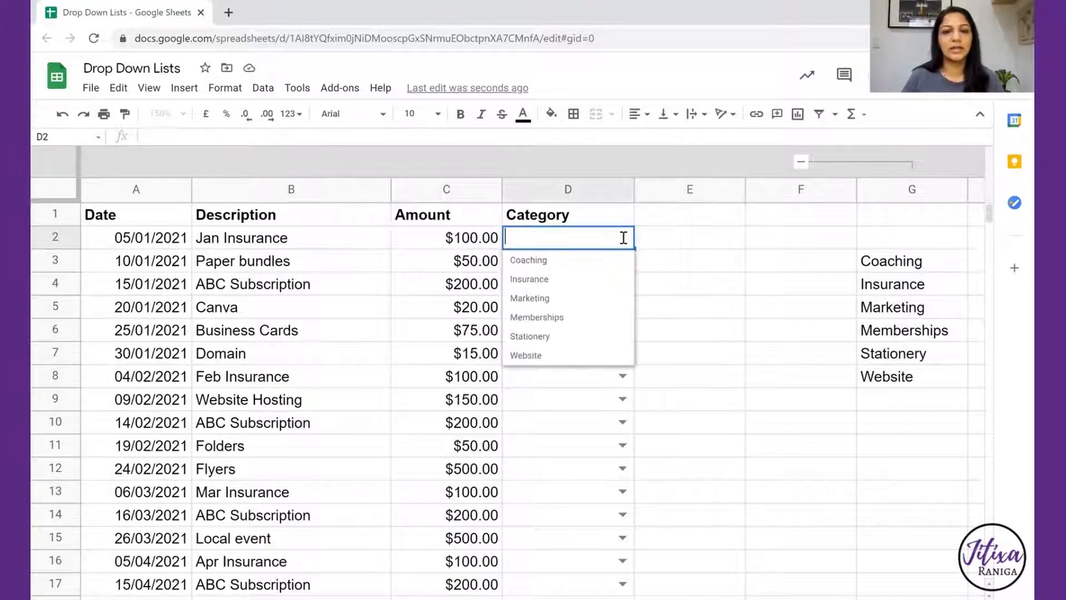
{"action": "left_click", "coordinate": [585, 284]}
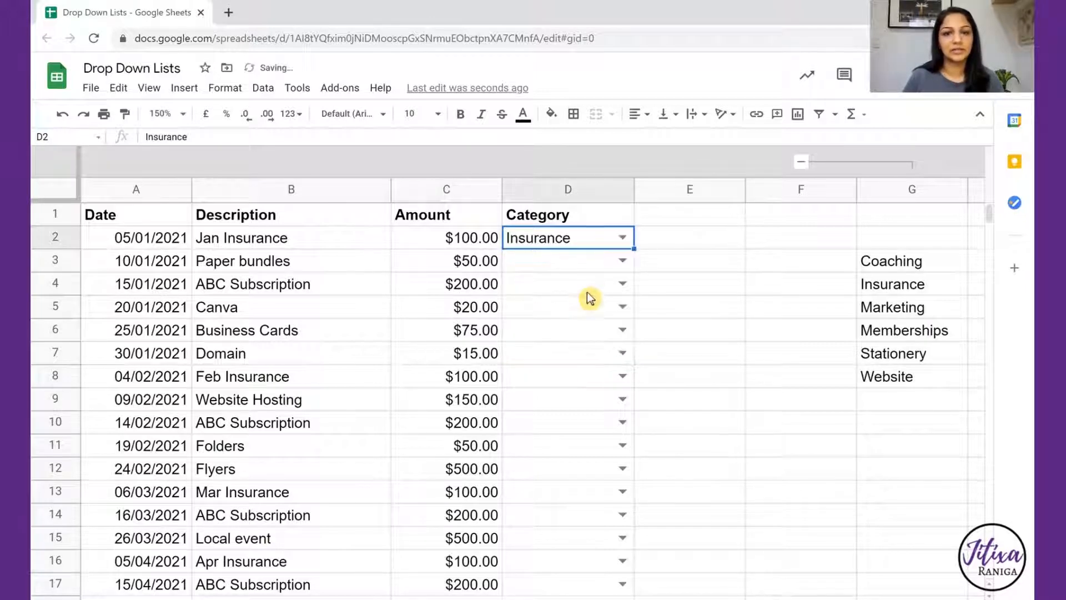
{"action": "left_click", "coordinate": [621, 261]}
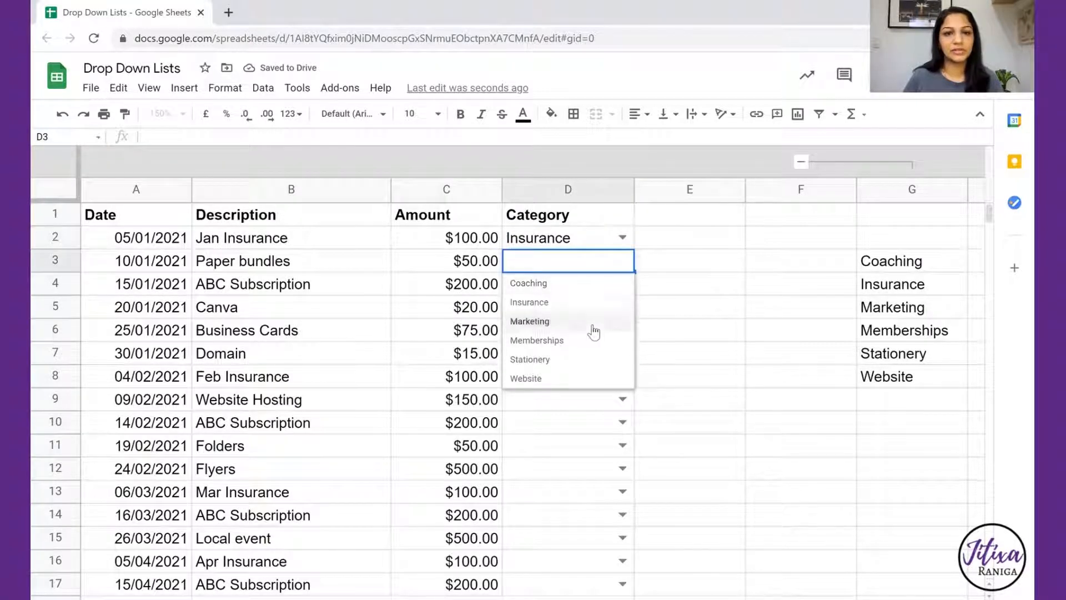
{"action": "left_click", "coordinate": [583, 361]}
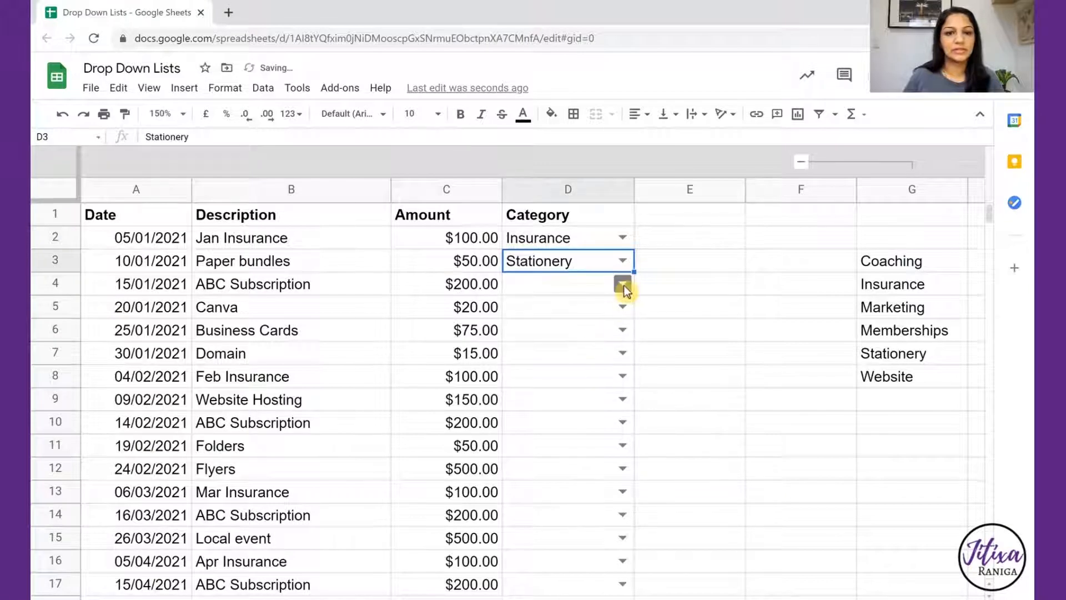
{"action": "left_click", "coordinate": [622, 284]}
{"action": "left_click", "coordinate": [592, 368]}
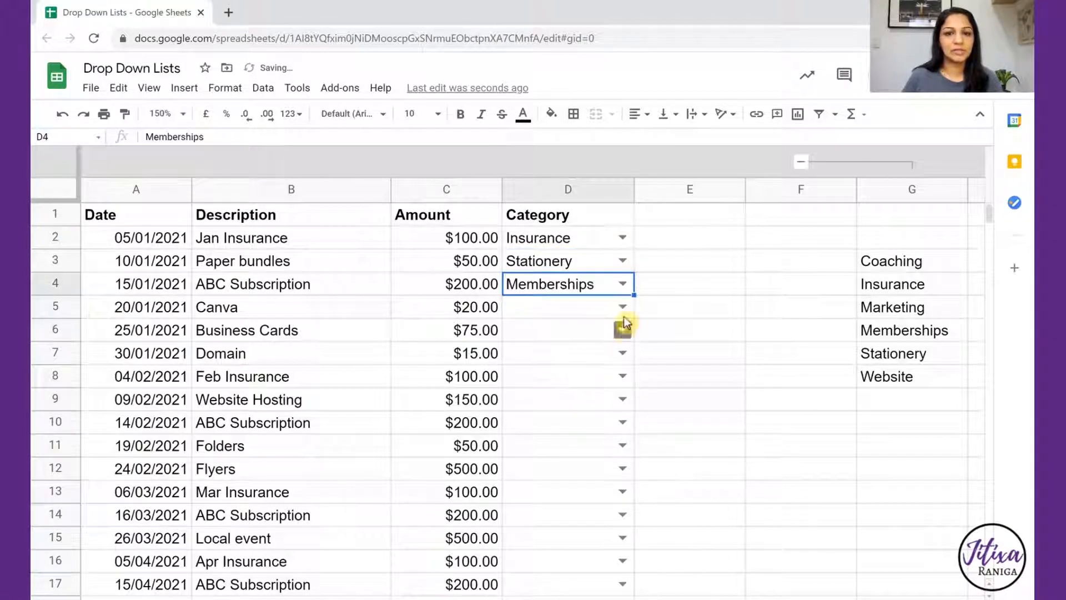
Pick Memberships as the category for Canva in D5 and Marketing for Business Cards in D6
{"action": "left_click", "coordinate": [622, 310]}
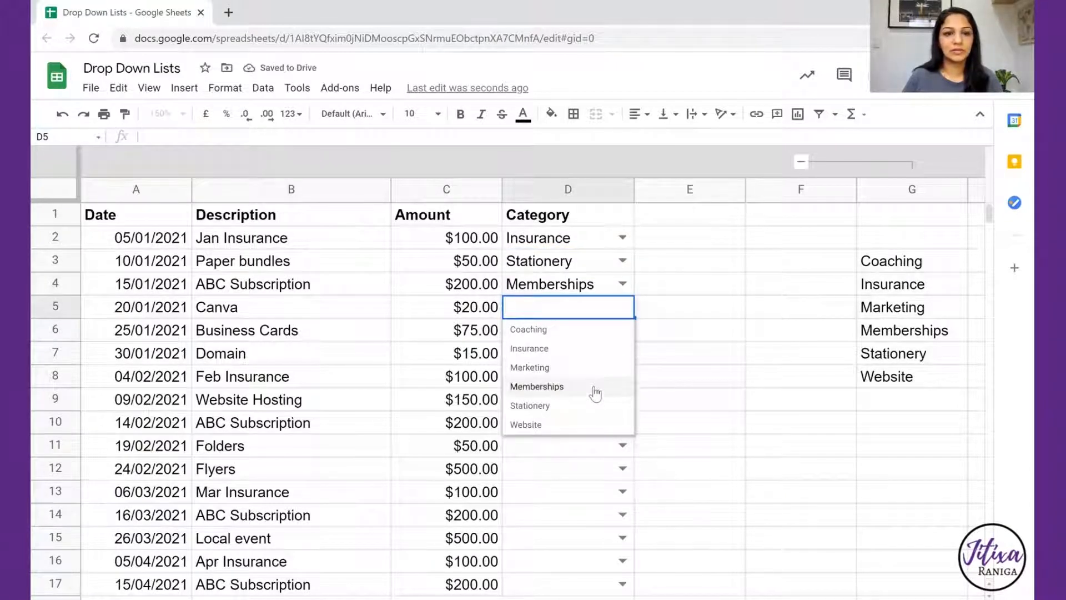
{"action": "left_click", "coordinate": [595, 389]}
{"action": "left_click", "coordinate": [622, 330]}
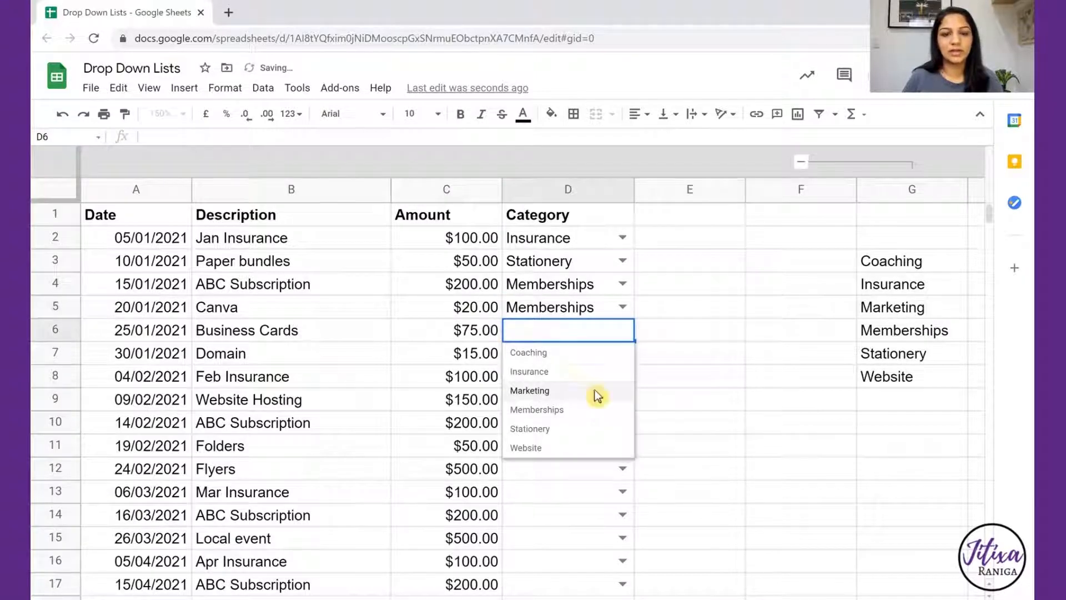
{"action": "left_click", "coordinate": [595, 392]}
{"action": "left_click", "coordinate": [706, 375]}
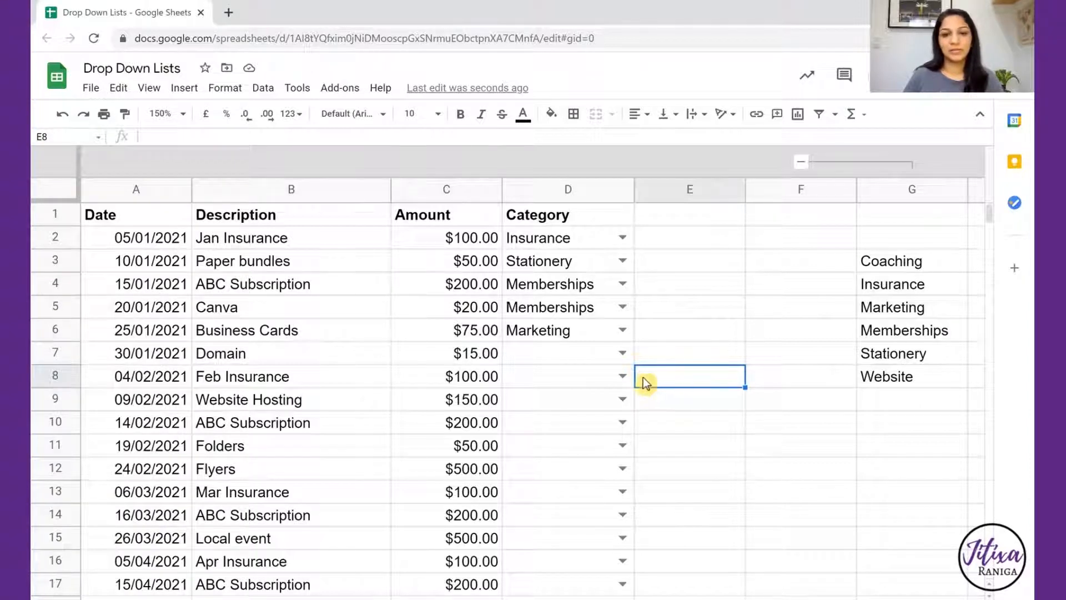
Pick Website as the category for Domain in D7 and Insurance for Feb Insurance in D8
{"action": "left_click", "coordinate": [621, 352]}
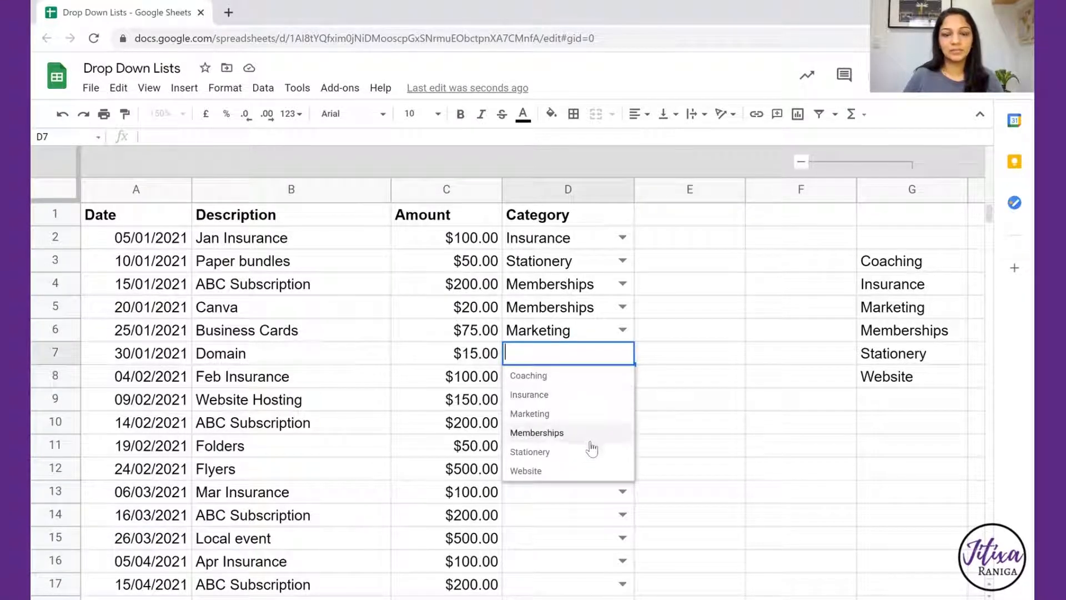
{"action": "left_click", "coordinate": [583, 469]}
{"action": "left_click", "coordinate": [622, 379]}
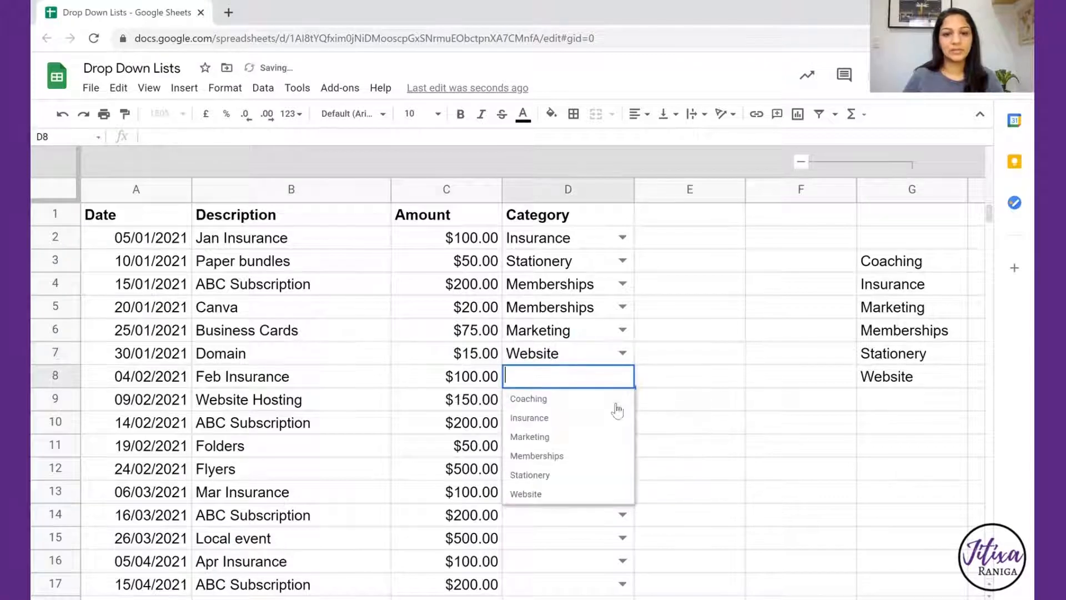
{"action": "left_click", "coordinate": [607, 420]}
{"action": "left_click", "coordinate": [667, 405]}
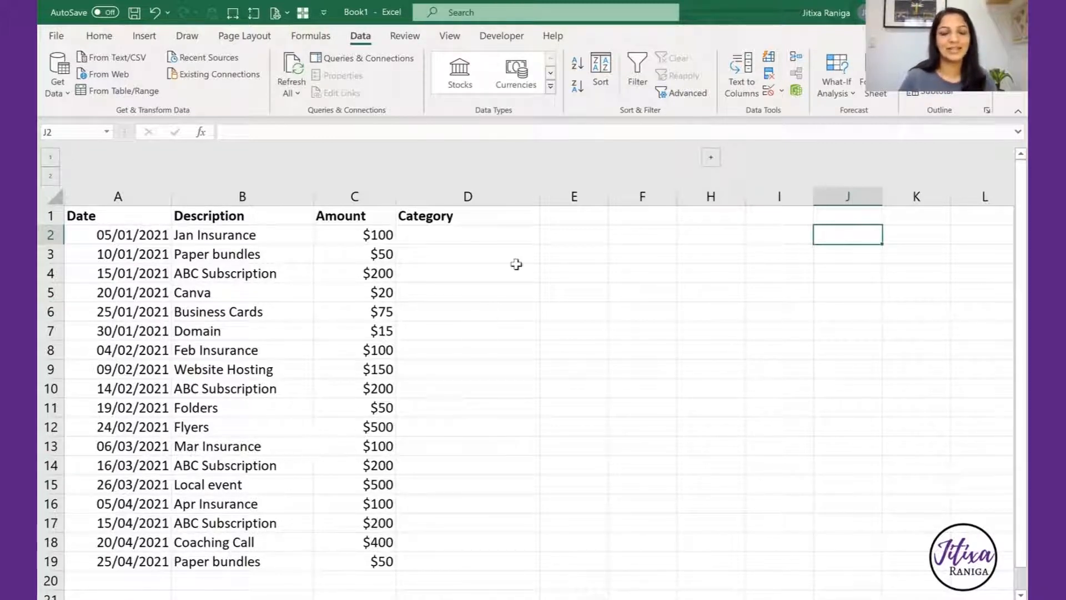
In the Excel version of the expense sheet, expand the collapsed column group to show the category list in column G
{"action": "left_click_drag", "start_coordinate": [493, 233], "coordinate": [489, 570]}
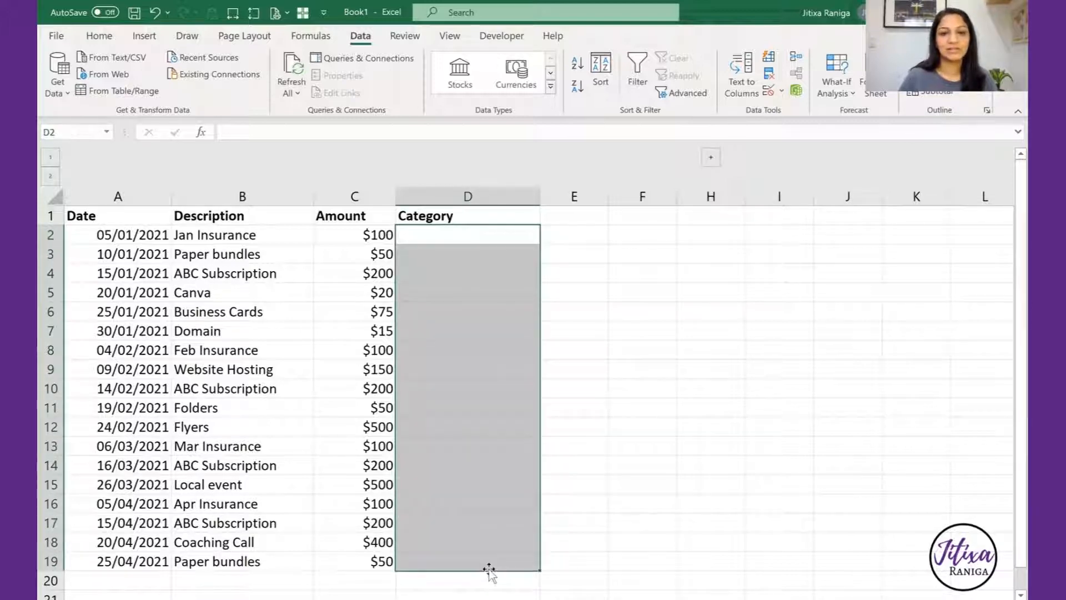
{"action": "left_click", "coordinate": [678, 313]}
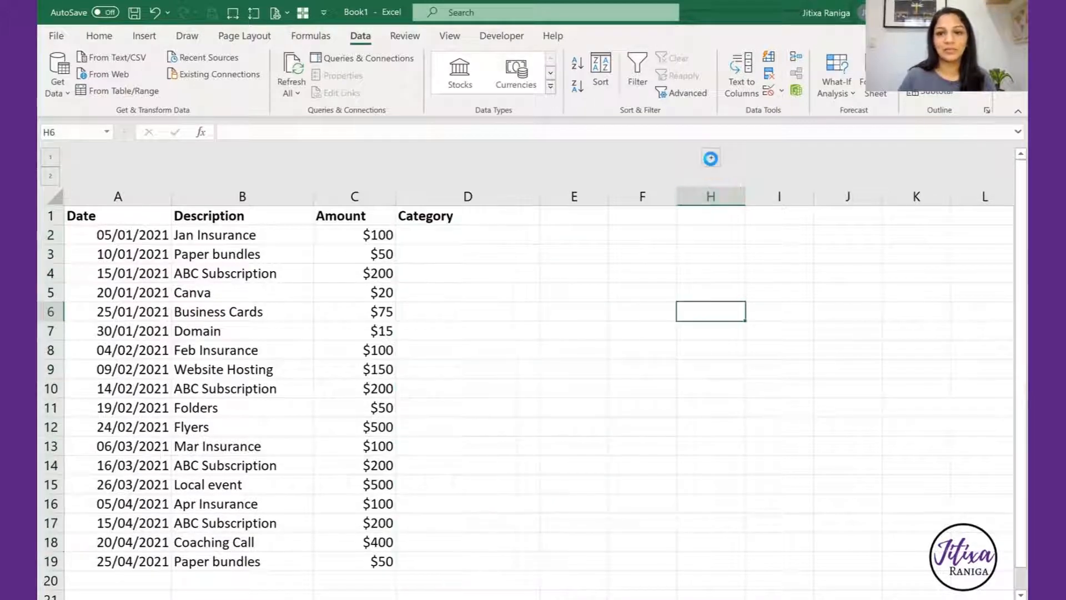
{"action": "left_click", "coordinate": [711, 157]}
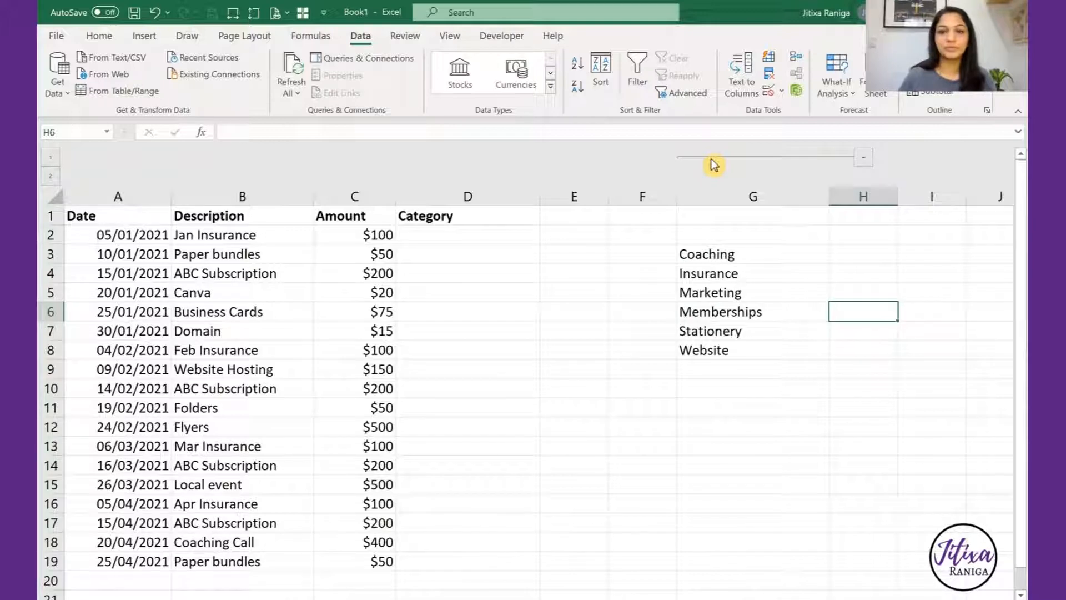
{"action": "left_click", "coordinate": [708, 257]}
Start a data validation rule for the Category cells D2:D19 that allows values from a List
{"action": "left_click_drag", "start_coordinate": [448, 234], "coordinate": [487, 557]}
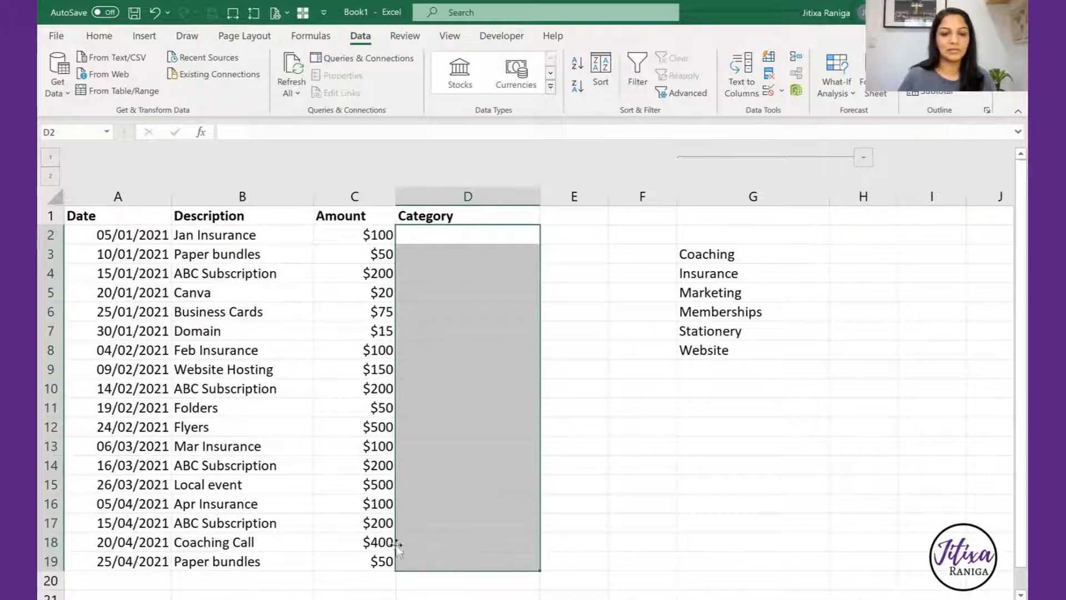
{"action": "left_click", "coordinate": [482, 184]}
{"action": "left_click_drag", "start_coordinate": [478, 238], "coordinate": [469, 564]}
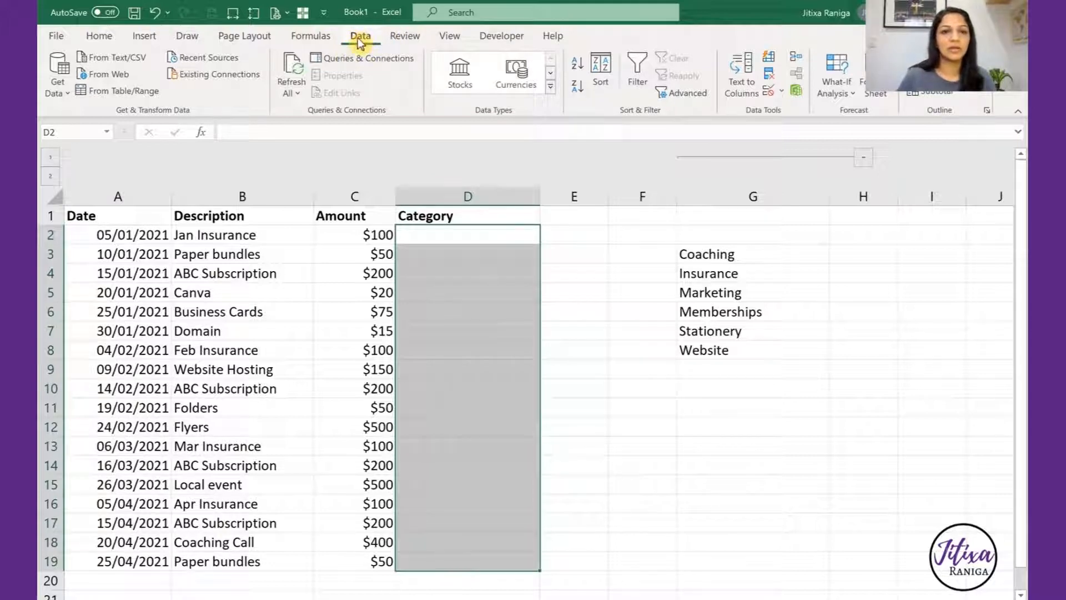
{"action": "left_click", "coordinate": [782, 94]}
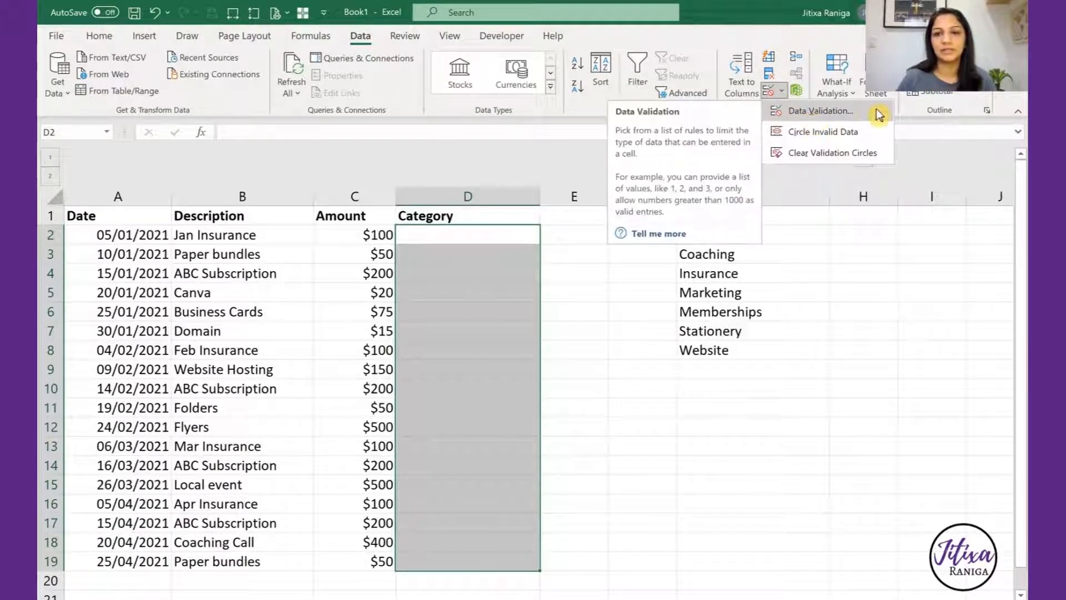
{"action": "left_click", "coordinate": [555, 13]}
{"action": "left_click", "coordinate": [583, 13]}
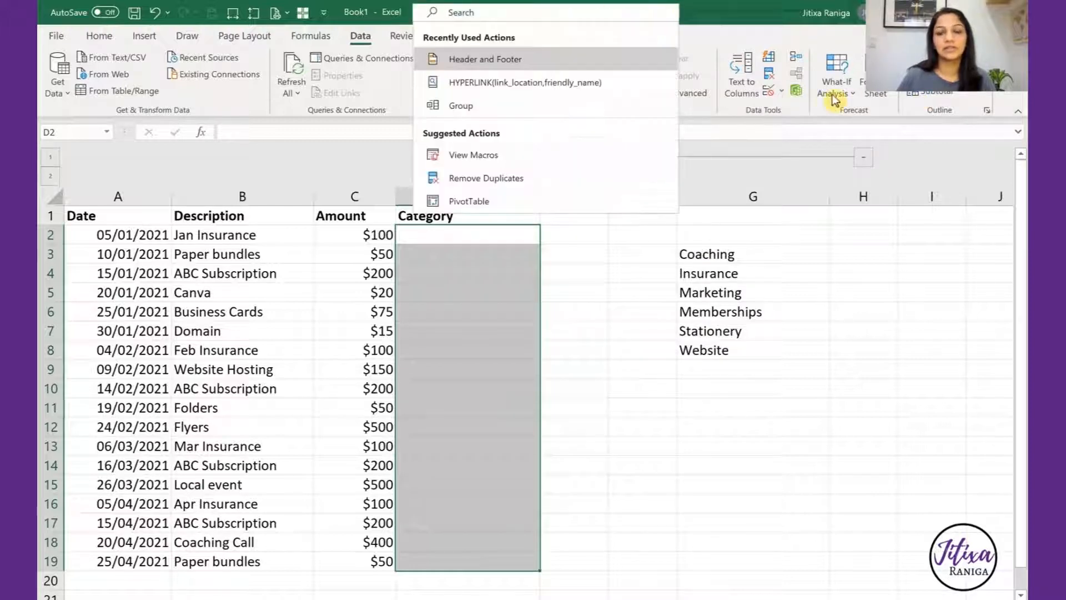
{"action": "left_click", "coordinate": [785, 94]}
{"action": "left_click", "coordinate": [783, 92]}
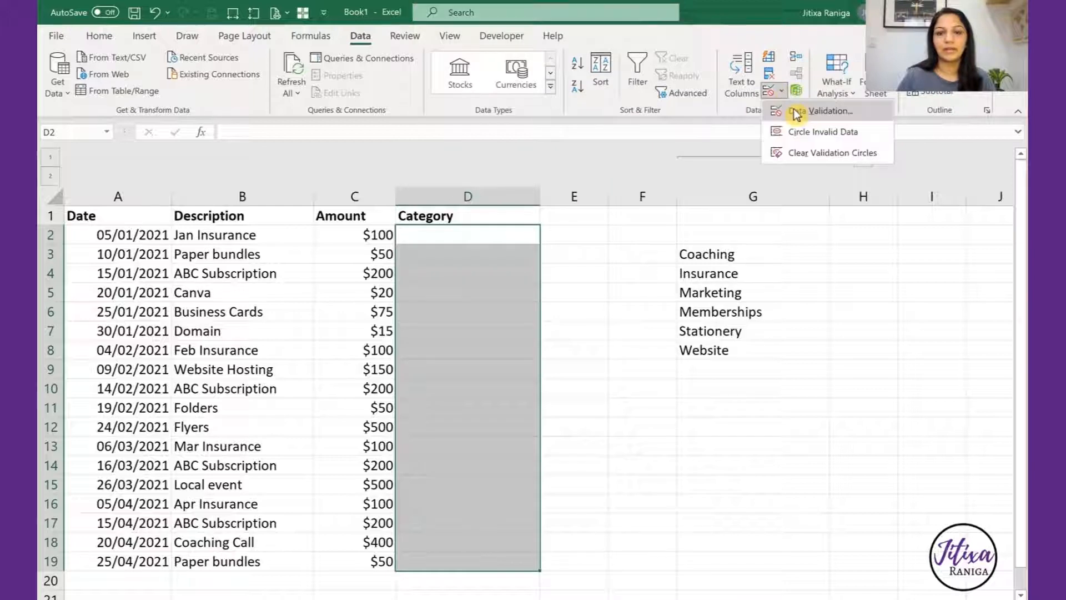
{"action": "left_click", "coordinate": [796, 113]}
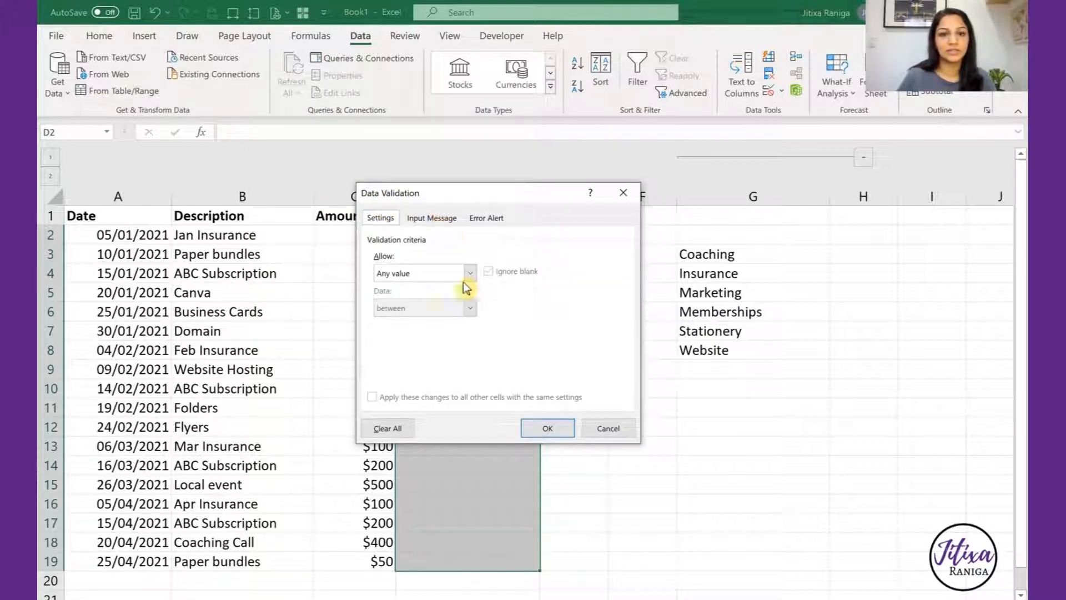
{"action": "left_click", "coordinate": [470, 273]}
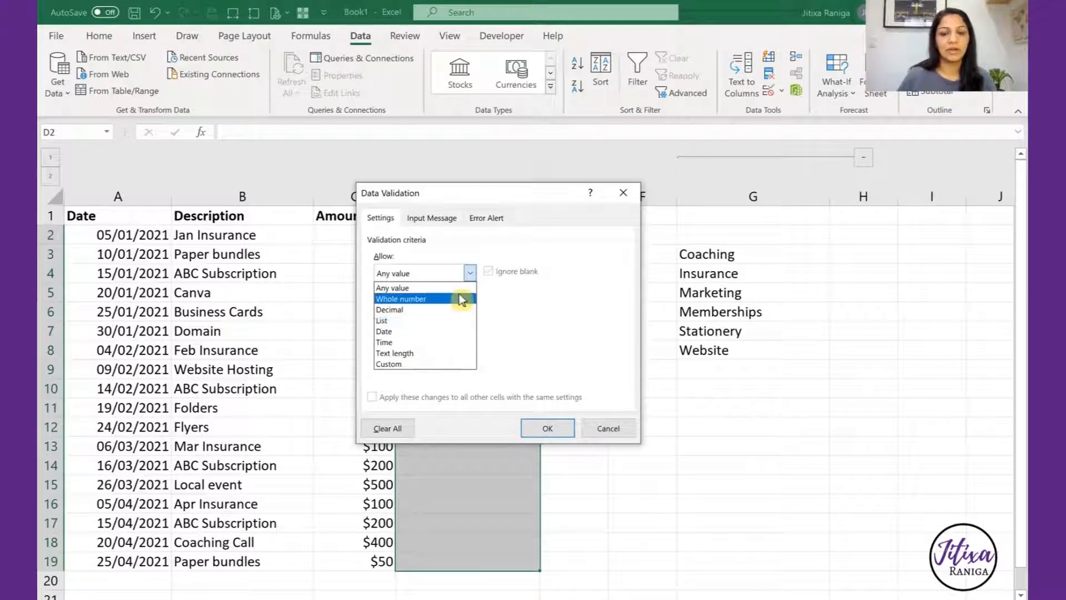
{"action": "left_click", "coordinate": [431, 319]}
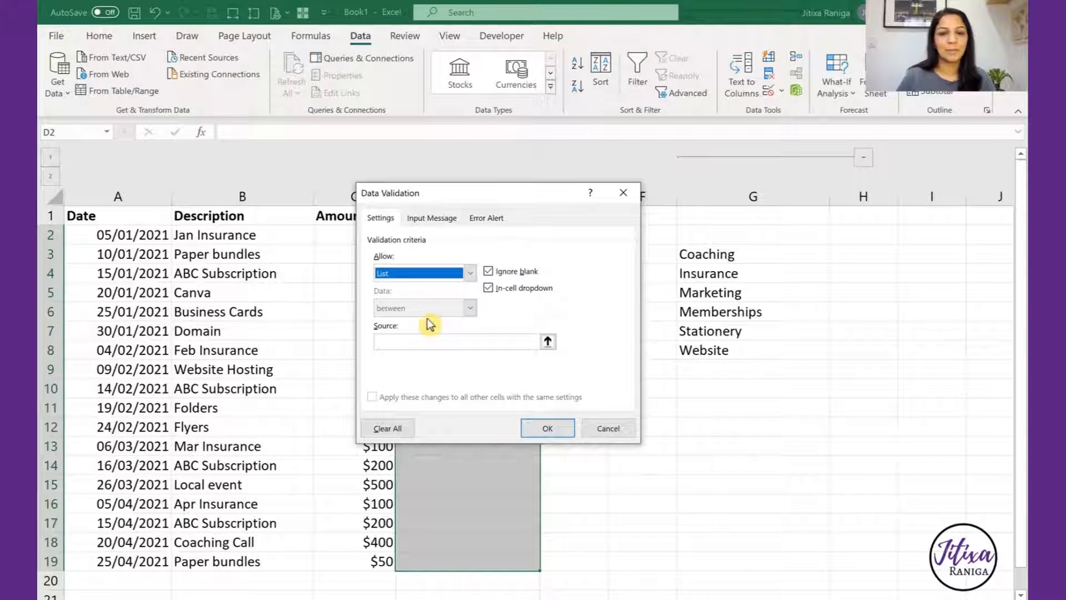
Set the validation source to the category list in G3:G8 as =$G$3:$G$8
{"action": "left_click", "coordinate": [400, 342]}
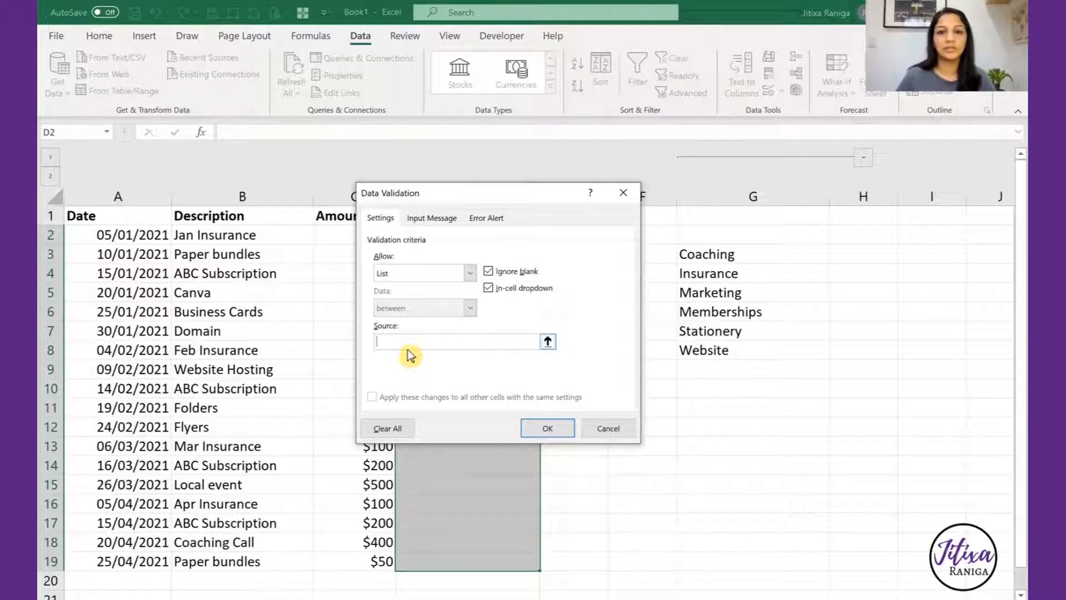
{"action": "left_click", "coordinate": [710, 254]}
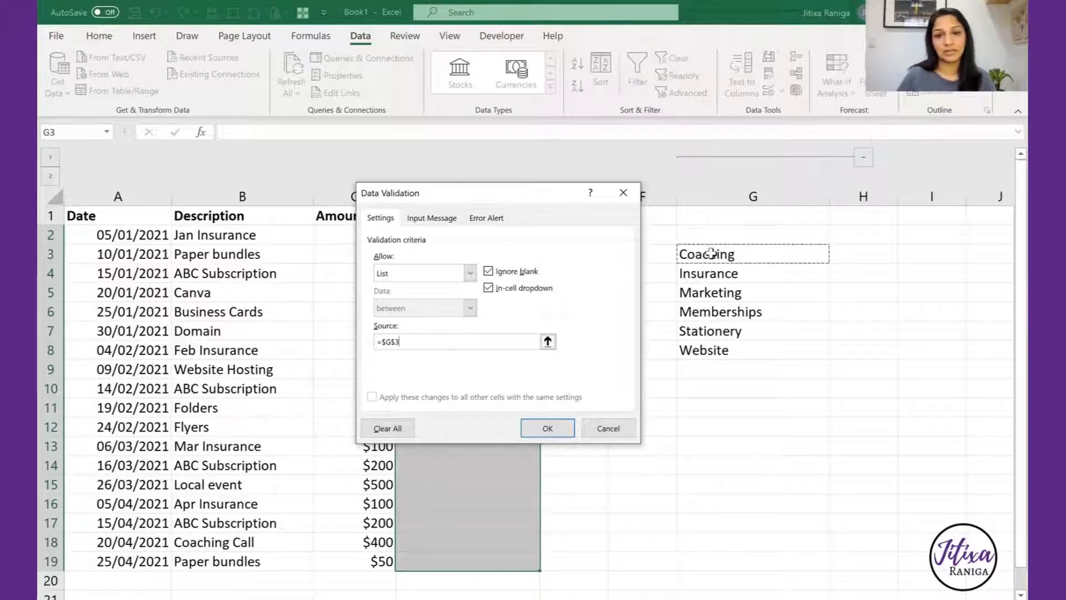
{"action": "left_click", "coordinate": [715, 352], "text": "shift"}
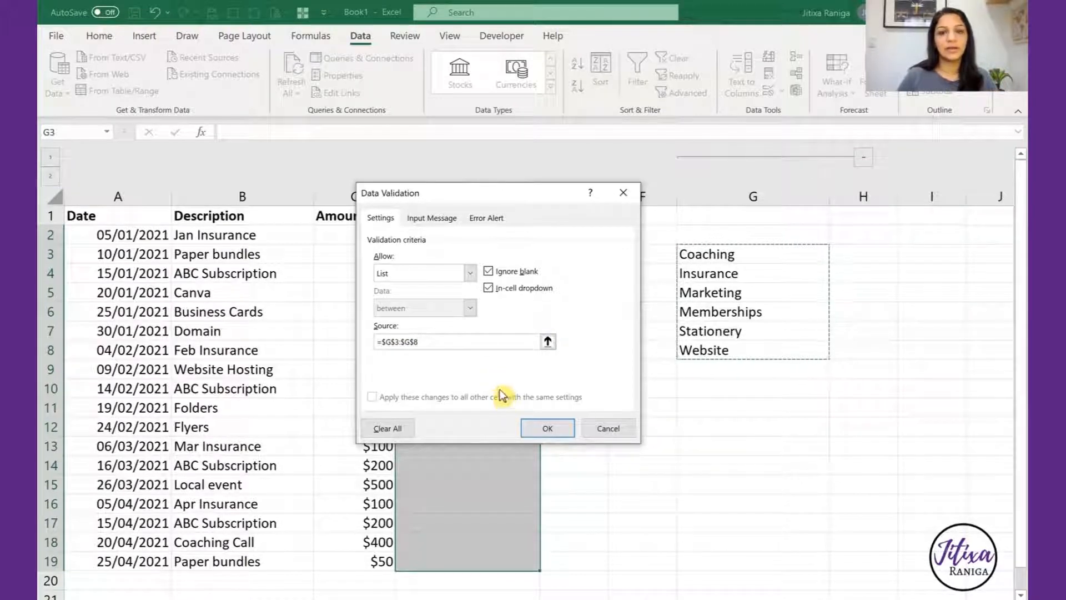
Look over the Input Message and Error Alert settings and apply the validation rule with its list settings
{"action": "left_click", "coordinate": [444, 220]}
{"action": "left_click", "coordinate": [485, 221]}
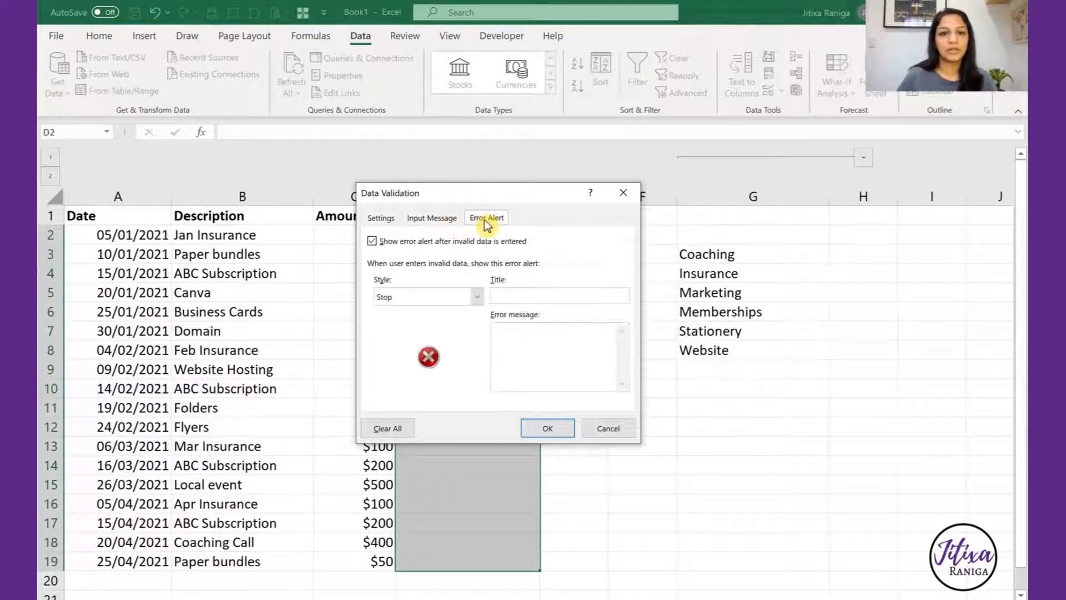
{"action": "left_click", "coordinate": [382, 220]}
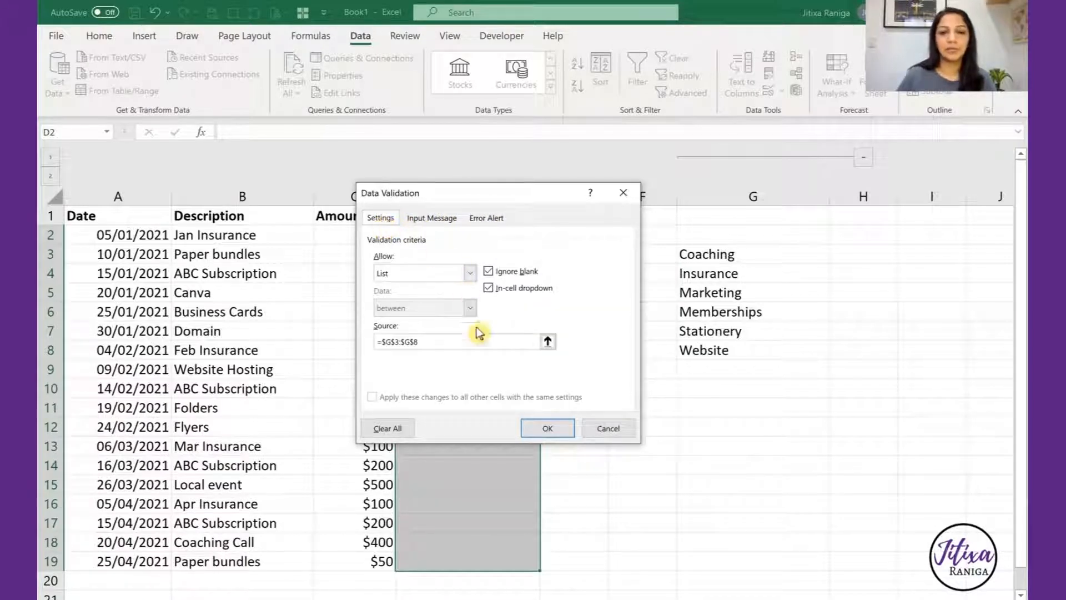
{"action": "left_click", "coordinate": [549, 431]}
{"action": "left_click", "coordinate": [648, 425]}
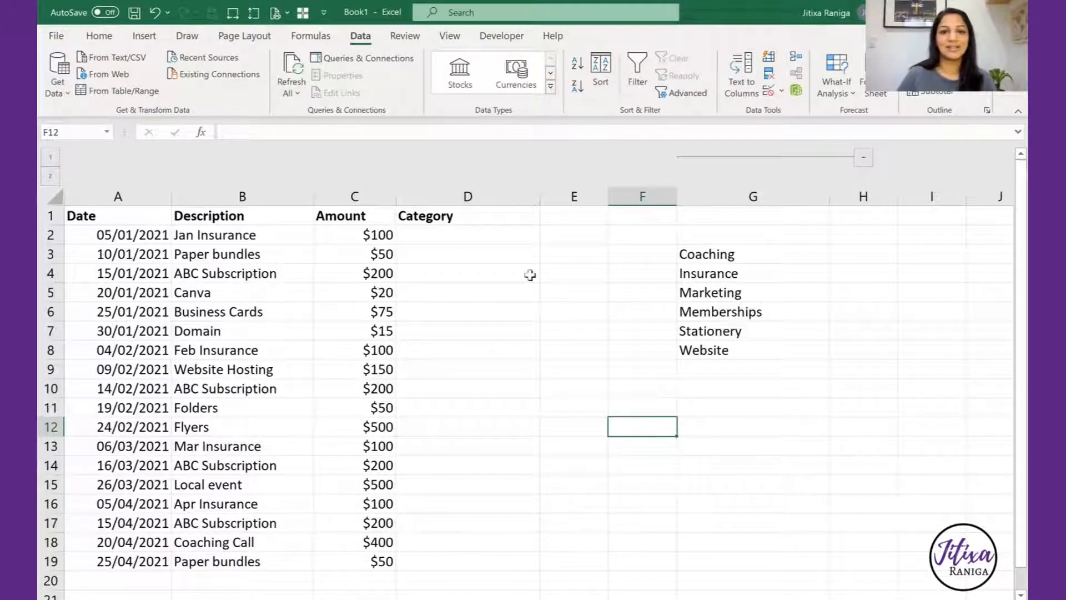
Check that the Category cells offer drop-downs and pick Insurance for Jan Insurance in D2
{"action": "left_click", "coordinate": [461, 237]}
{"action": "left_click", "coordinate": [489, 253]}
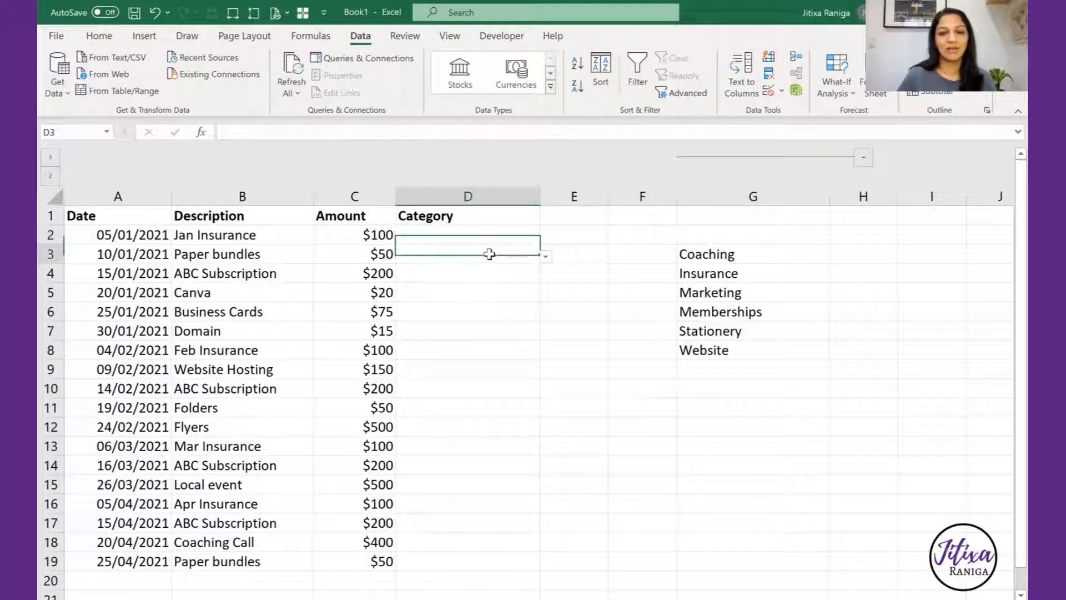
{"action": "left_click", "coordinate": [509, 276]}
{"action": "left_click", "coordinate": [506, 236]}
{"action": "left_click", "coordinate": [546, 237]}
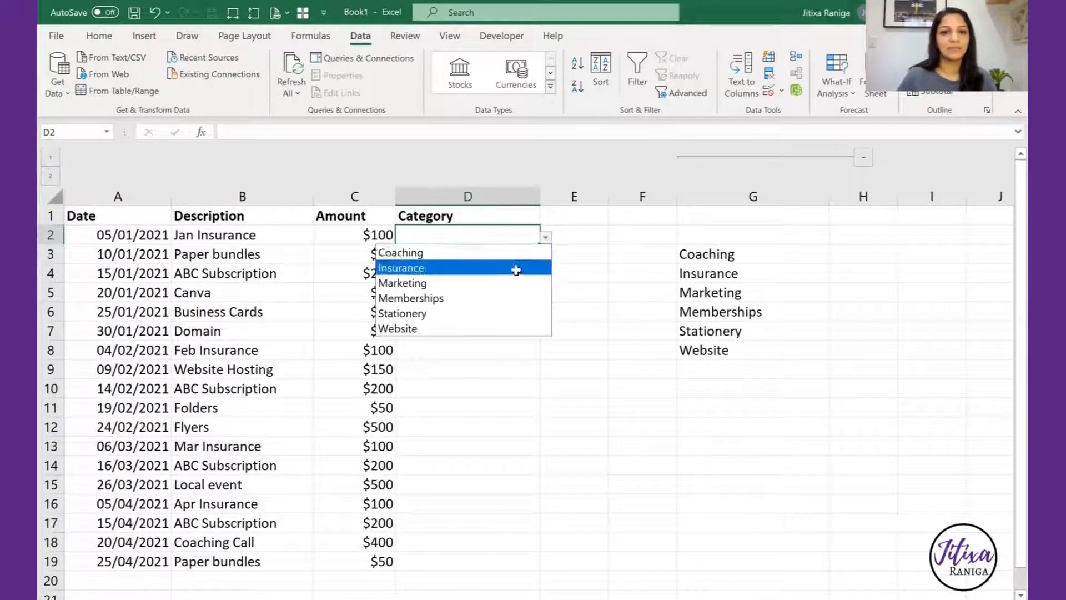
{"action": "left_click", "coordinate": [508, 271]}
Choose Stationery for Paper bundles in D3 and Memberships for ABC Subscription in D4 from the category drop-downs
{"action": "left_click", "coordinate": [495, 255]}
{"action": "left_click", "coordinate": [546, 256]}
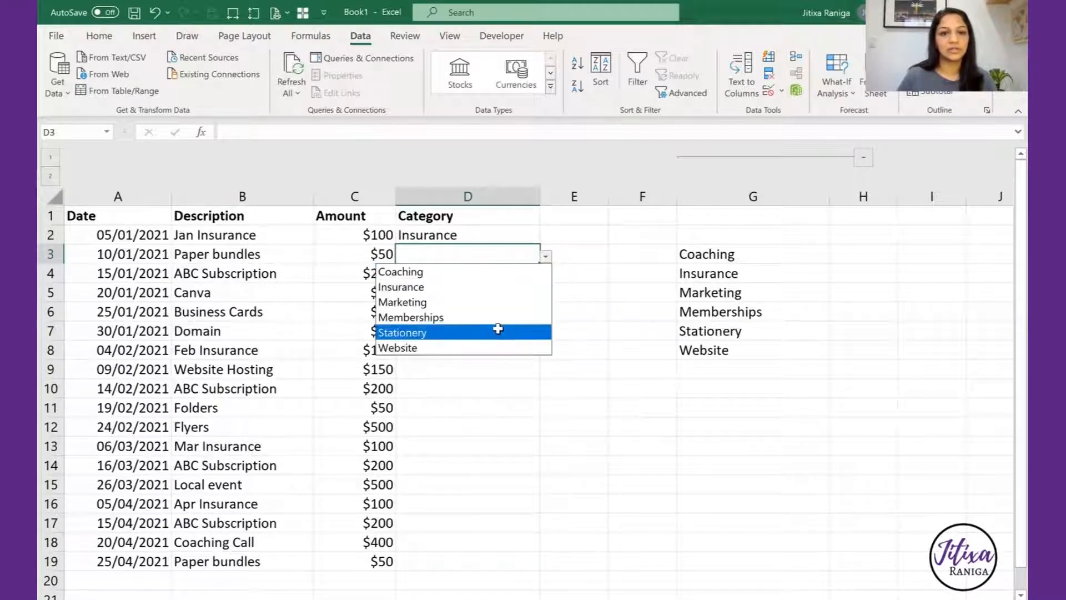
{"action": "left_click", "coordinate": [495, 328]}
{"action": "left_click", "coordinate": [531, 276]}
{"action": "left_click", "coordinate": [546, 275]}
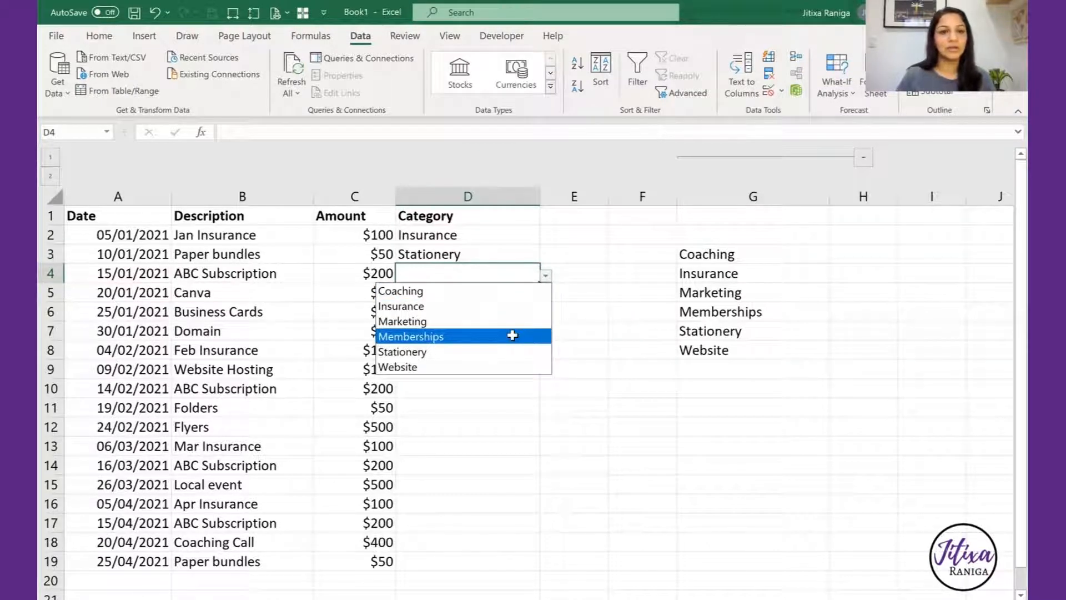
{"action": "left_click", "coordinate": [511, 334]}
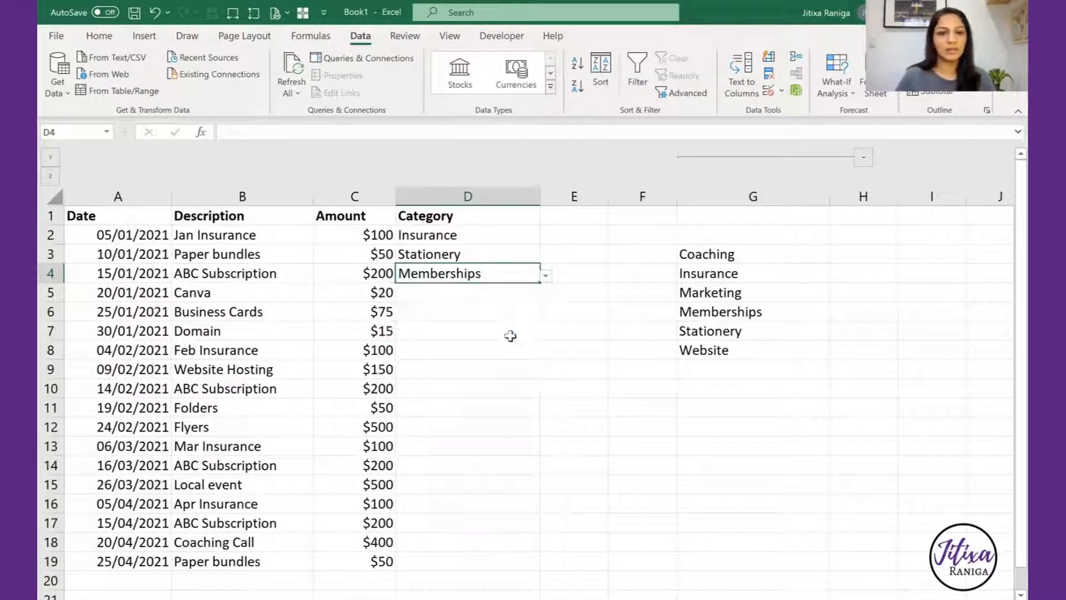
Choose Memberships for Canva in D5 and Marketing for Business Cards in D6 from the category drop-downs
{"action": "left_click", "coordinate": [496, 295]}
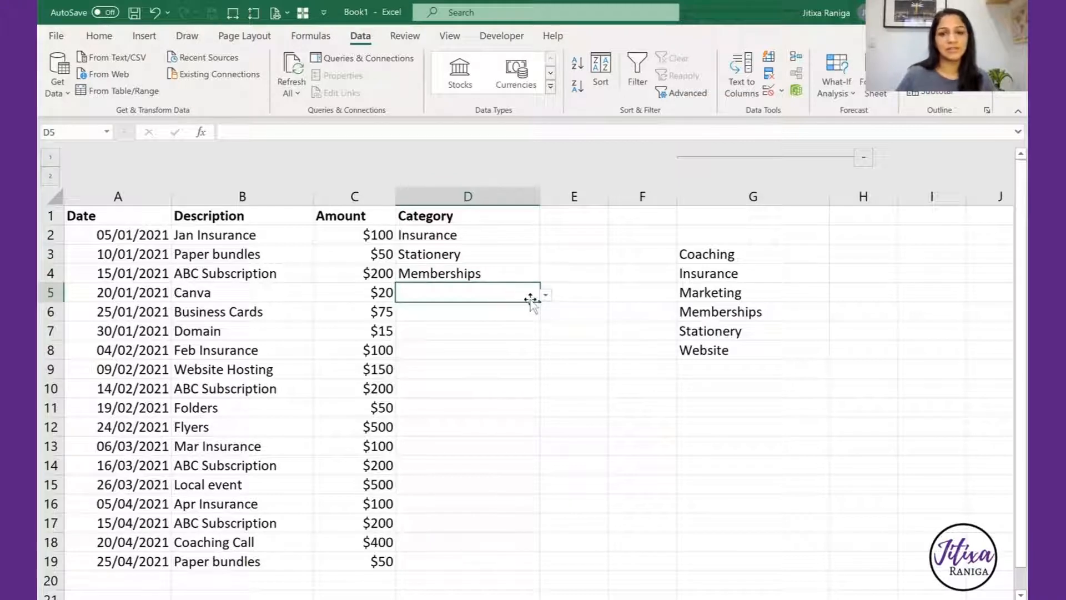
{"action": "left_click", "coordinate": [547, 296]}
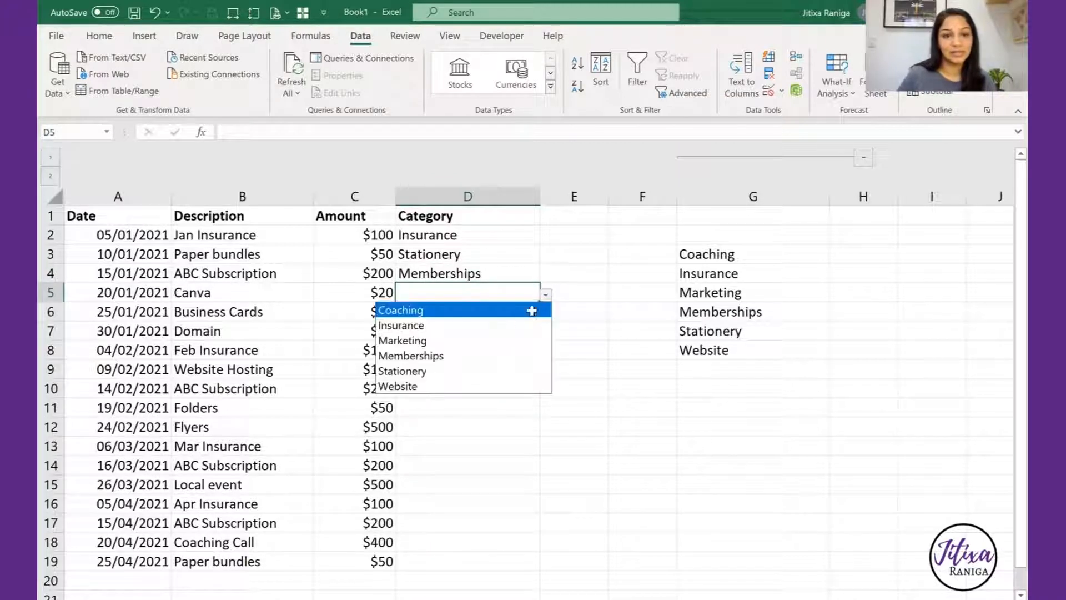
{"action": "left_click", "coordinate": [511, 354]}
{"action": "left_click", "coordinate": [510, 314]}
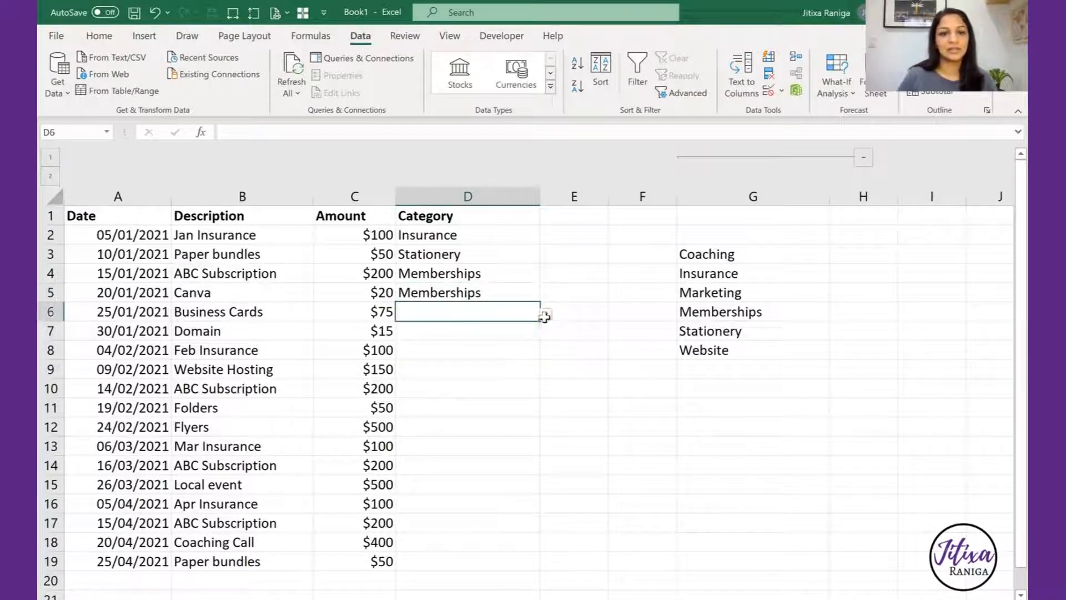
{"action": "left_click", "coordinate": [546, 314]}
{"action": "left_click", "coordinate": [576, 357]}
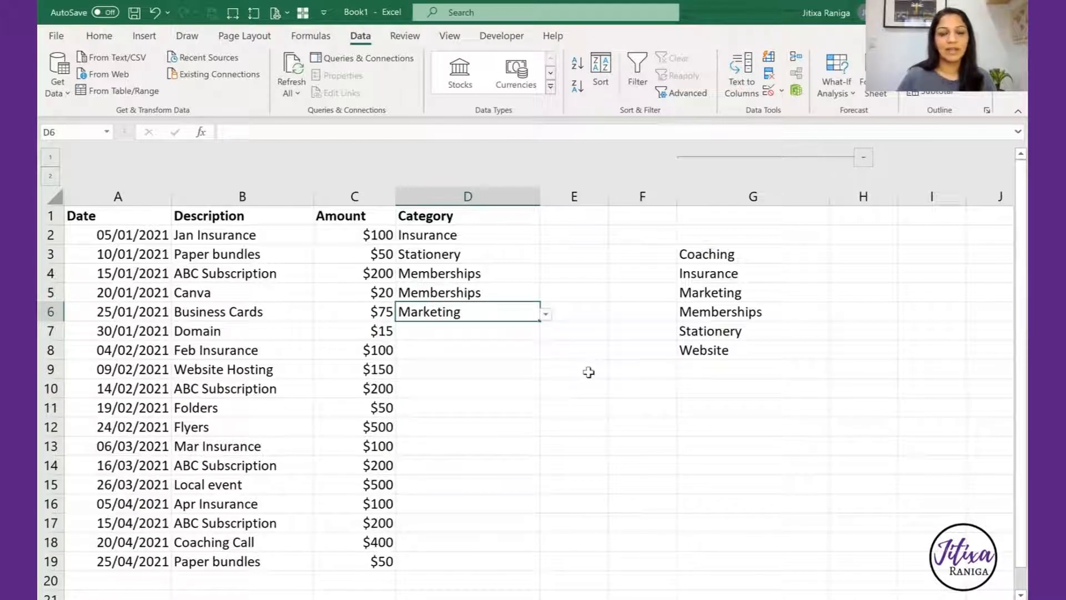
{"action": "left_click", "coordinate": [582, 369]}
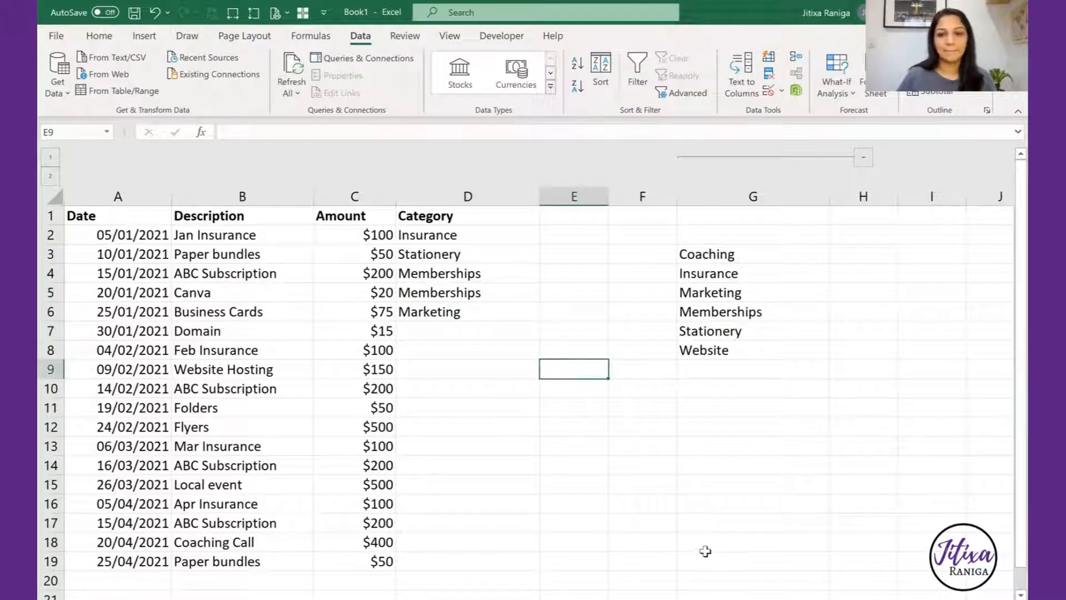